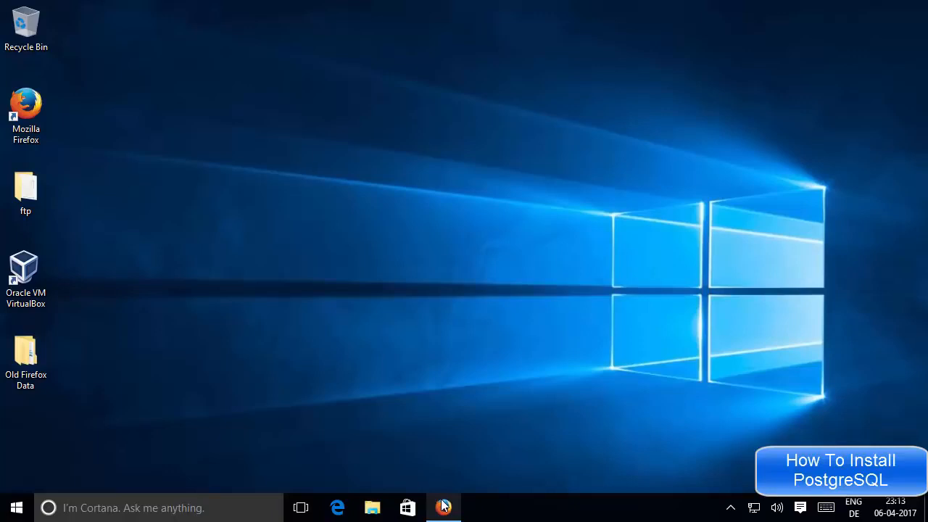
In Firefox, go from the PostgreSQL website's Windows downloads to EnterpriseDB's interactive installer download page.
mouse_move(445, 506)
click(431, 467)
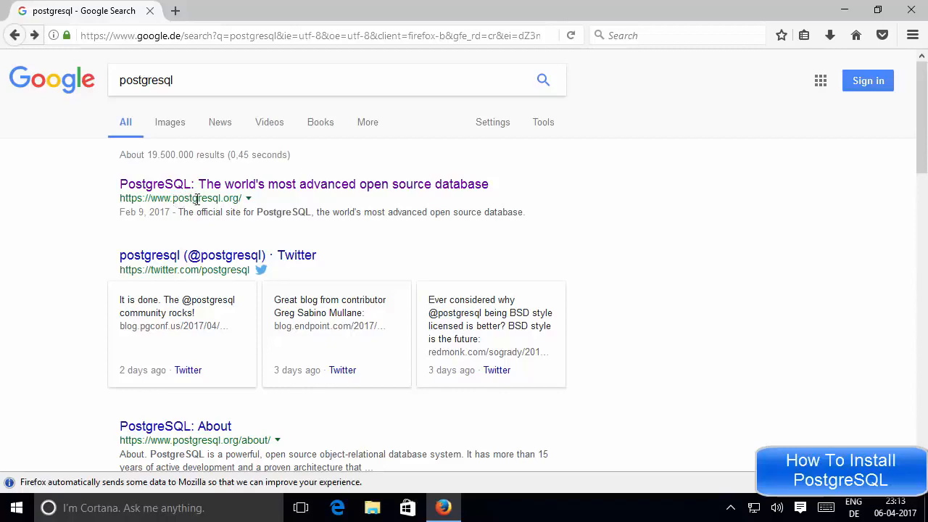
click(246, 189)
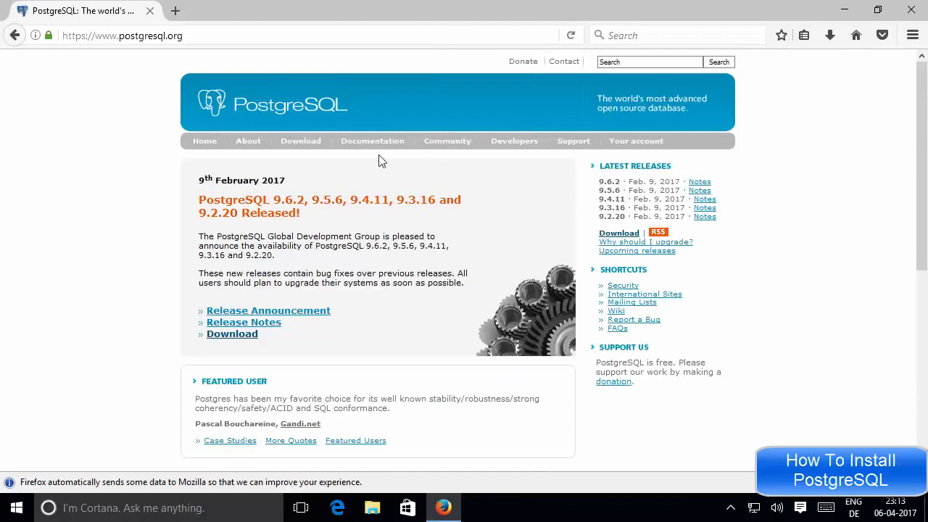
click(297, 147)
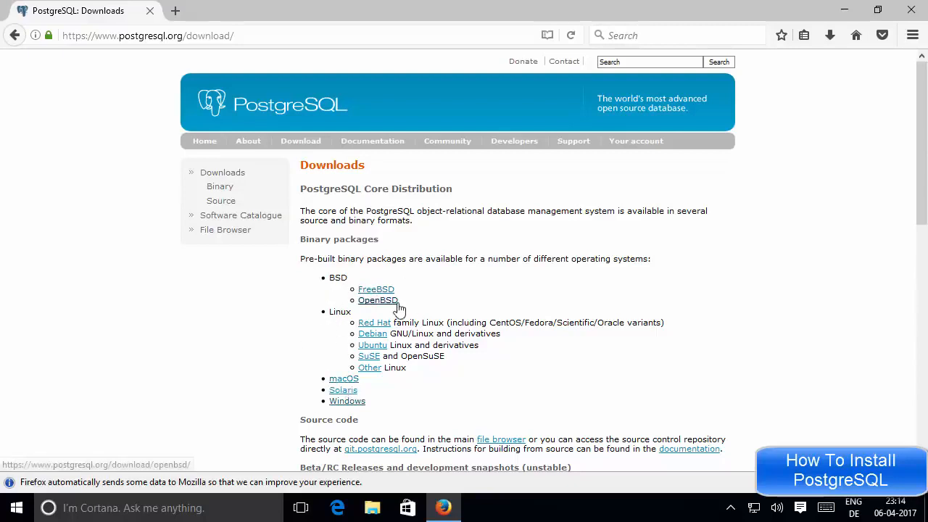
click(342, 405)
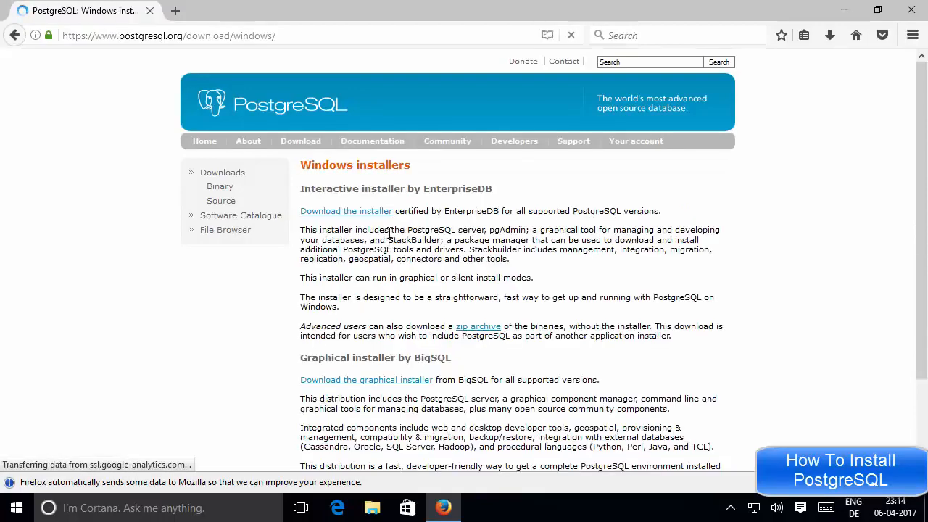
click(351, 217)
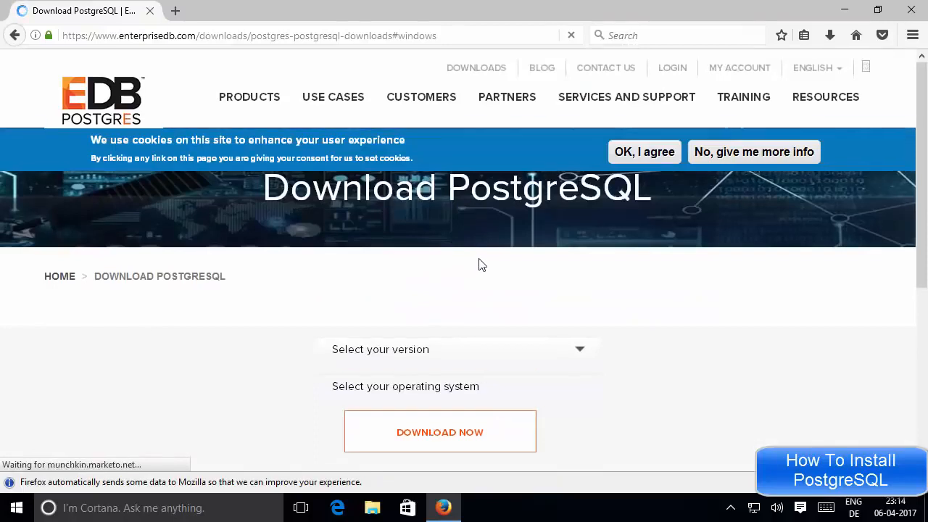
Download the PostgreSQL 9.6.2 installer for Windows x86-64 and save the file postgresql-9.6.2-3-windows-x64.exe.
scroll(479, 259, down, 2)
scroll(479, 259, up, 1)
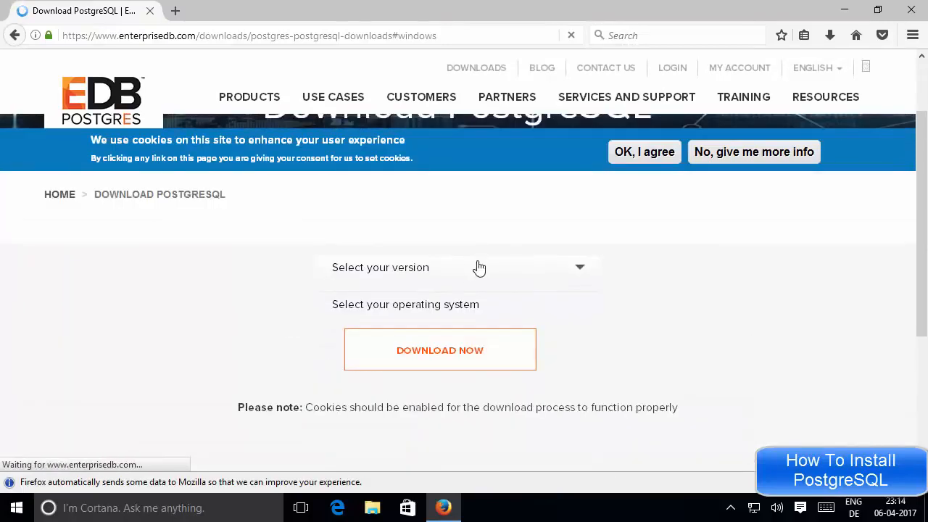
click(404, 269)
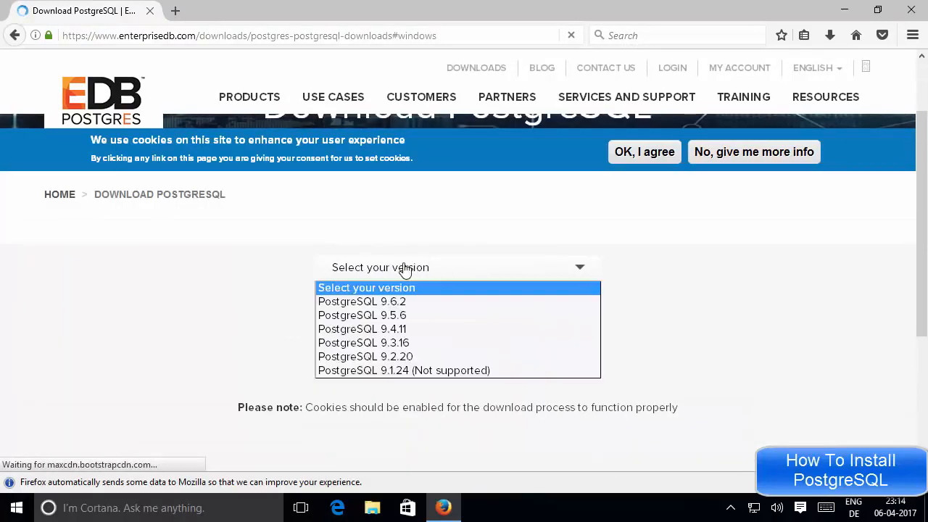
click(396, 305)
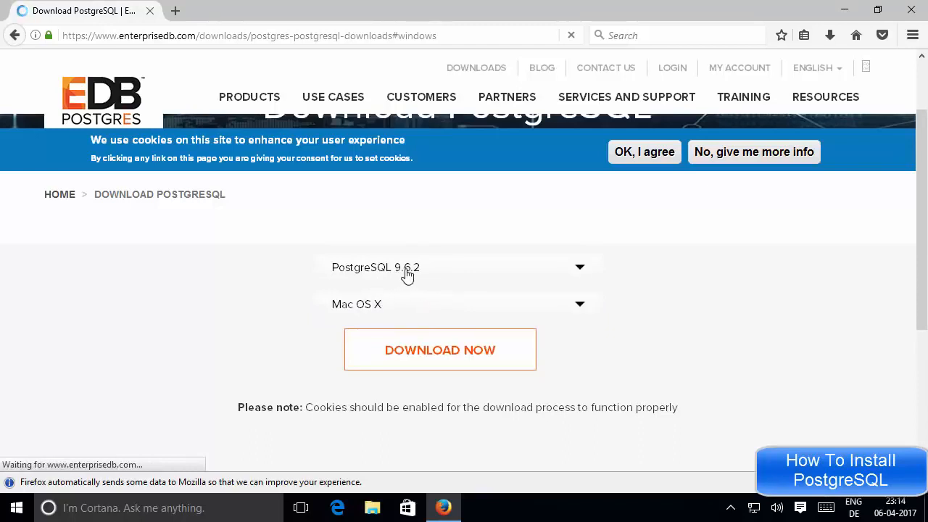
click(366, 306)
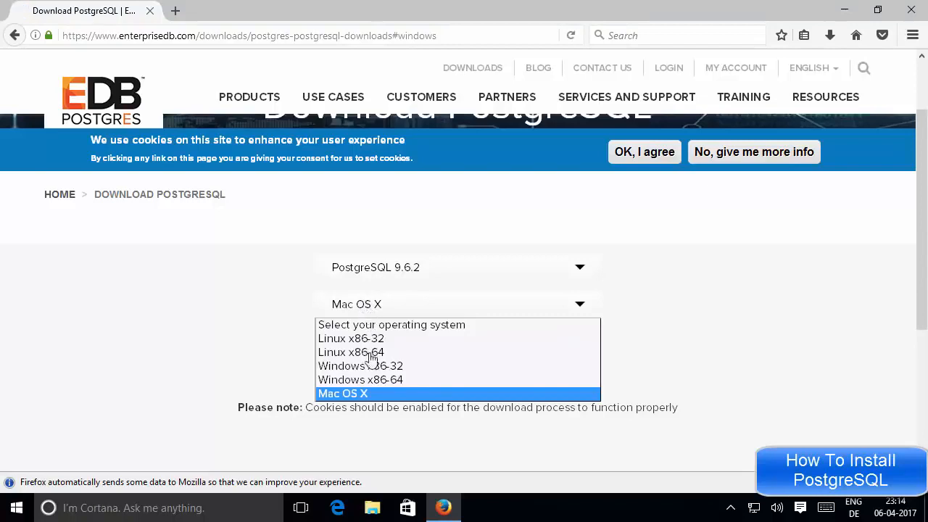
click(385, 386)
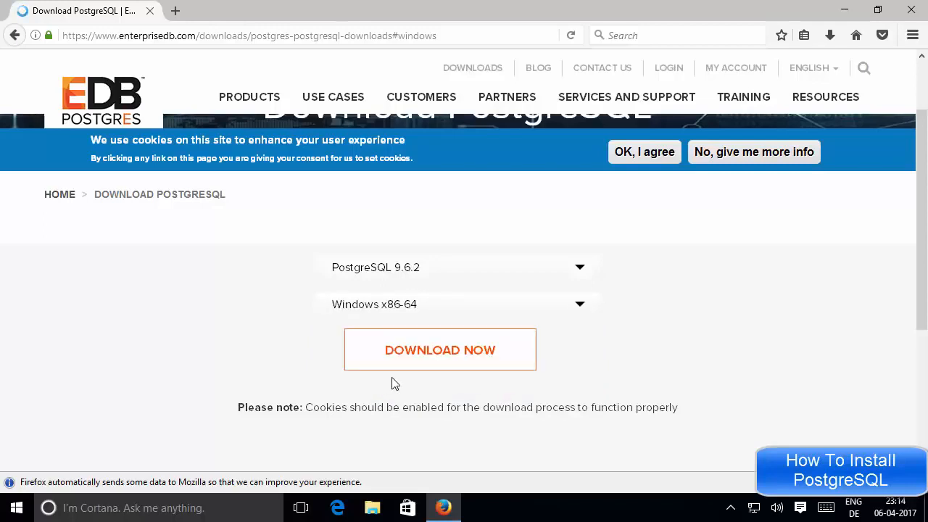
click(444, 355)
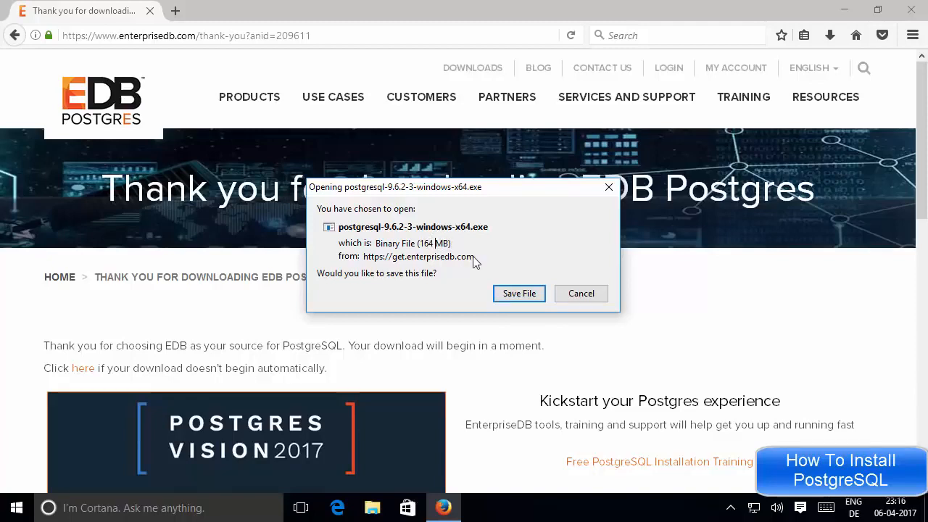
click(516, 294)
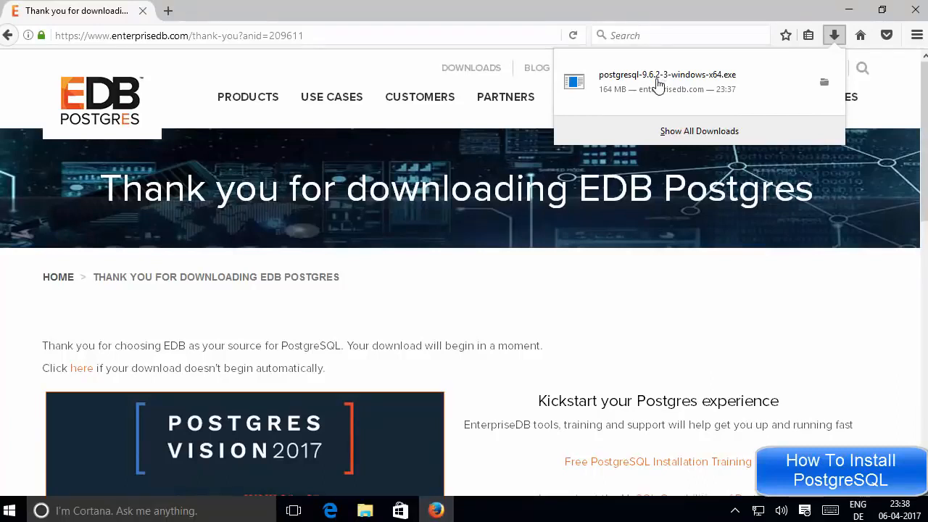
Run the downloaded PostgreSQL installer, minimize the browser and allow the installer to make changes to the PC.
click(658, 86)
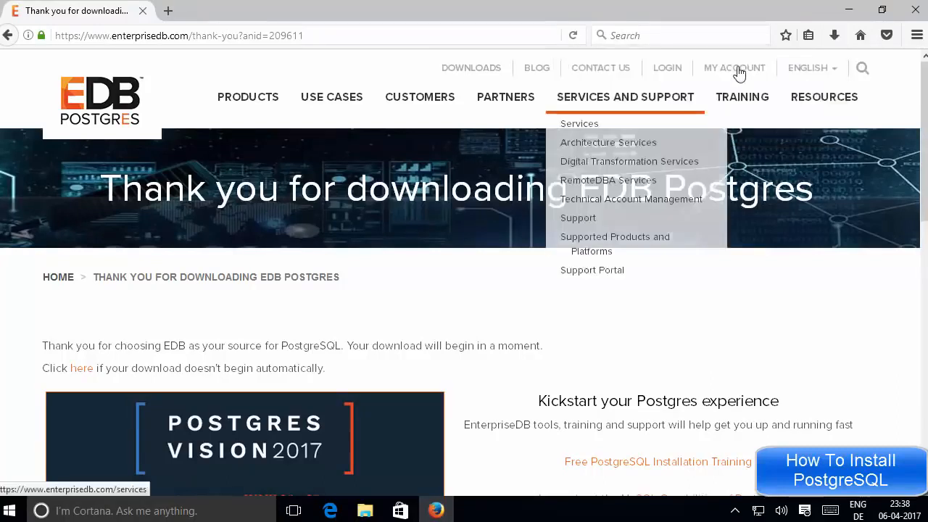
click(850, 11)
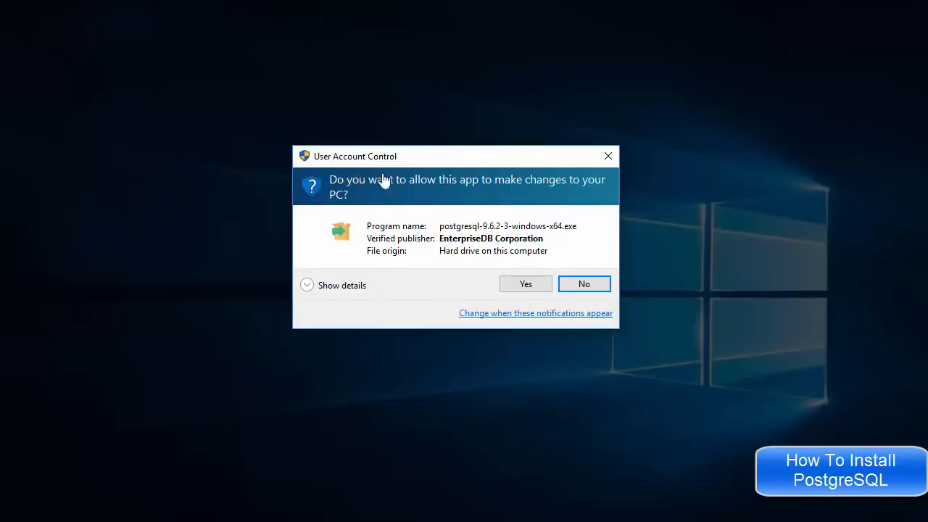
click(513, 287)
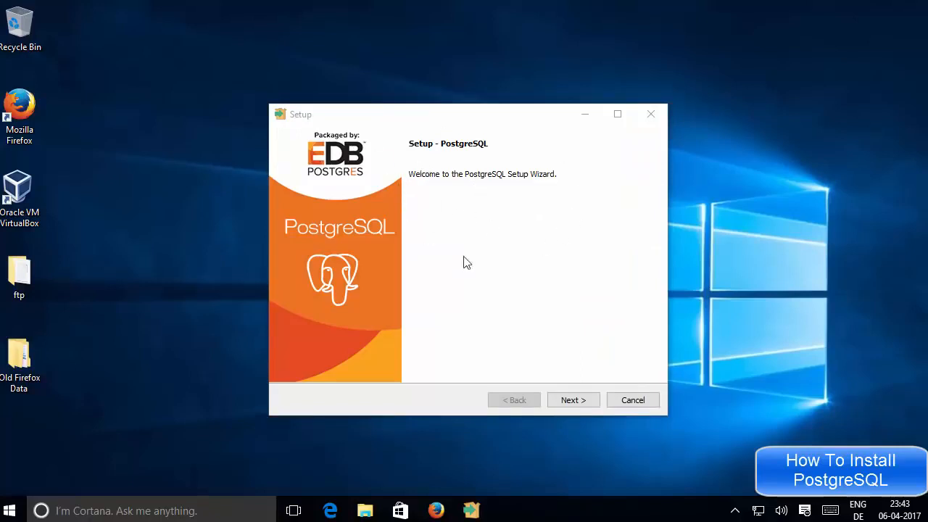
Begin the setup wizard and accept the default installation directory C:\Program Files\PostgreSQL\9.6 and its data subfolder.
click(565, 402)
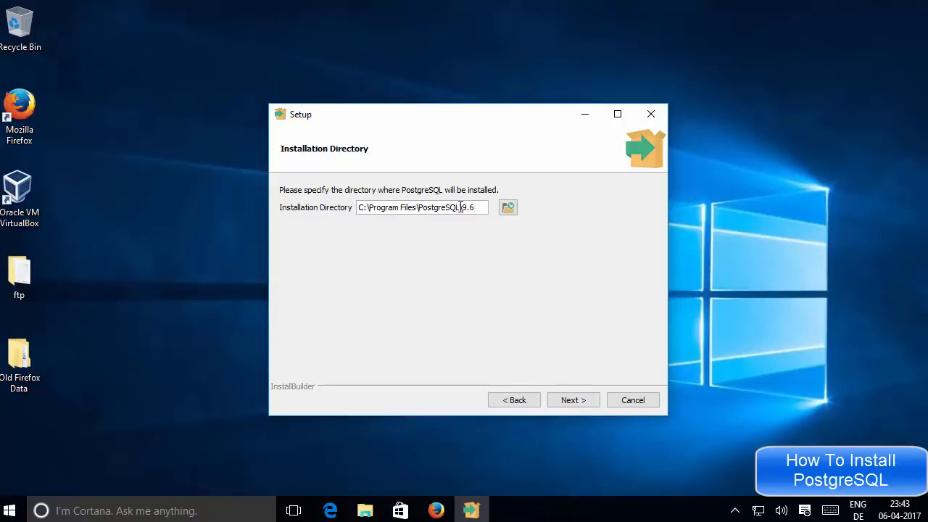
drag(477, 209, 358, 208)
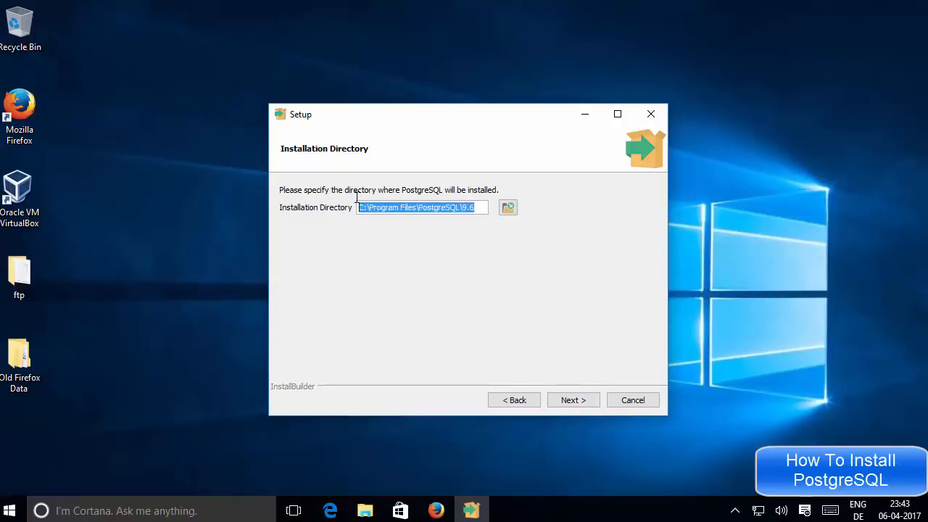
click(479, 210)
drag(479, 210, 358, 207)
click(578, 404)
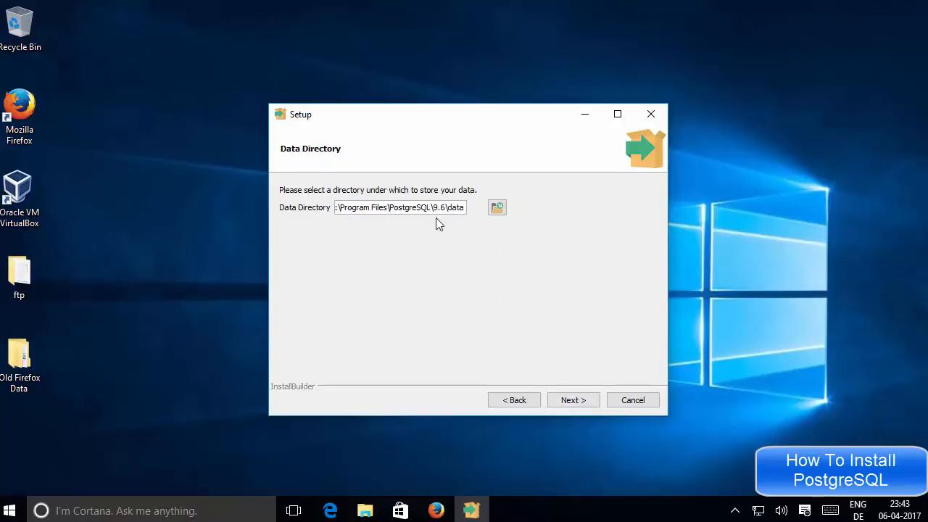
click(577, 401)
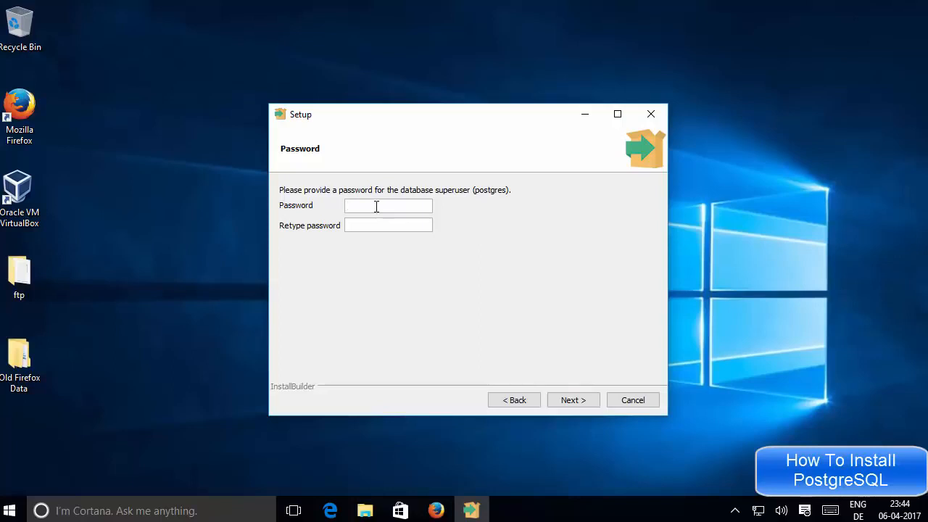
Enter and retype the database superuser password, and keep 5432 as the server's listening port.
text(****)
click(572, 400)
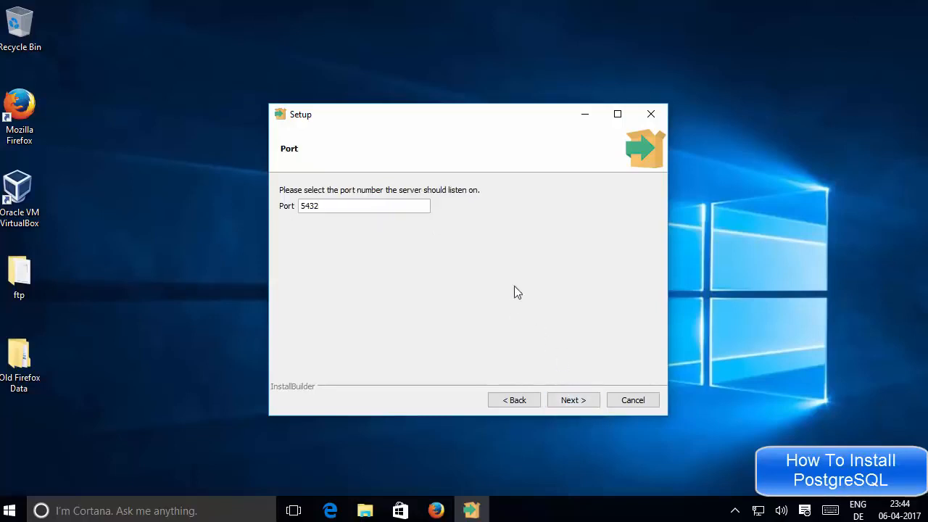
double_click(300, 205)
click(333, 206)
drag(334, 207, 295, 206)
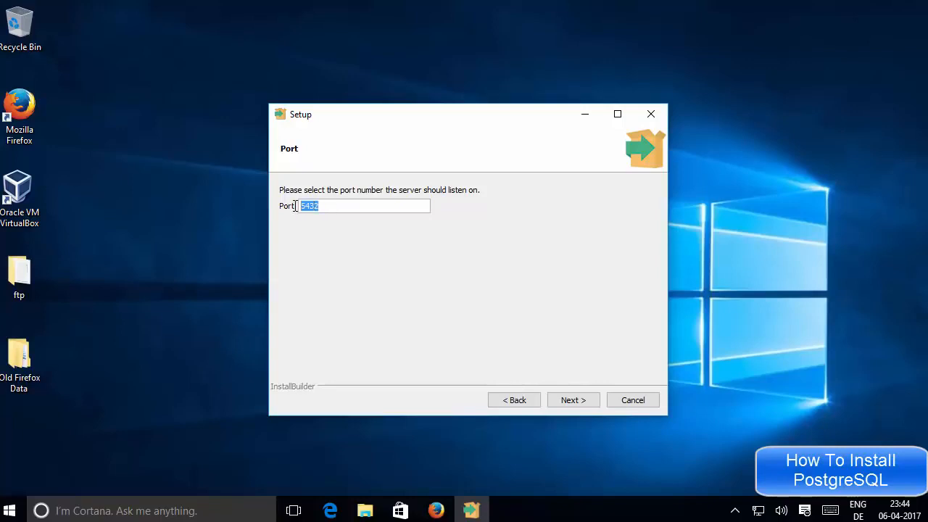
click(348, 211)
click(570, 405)
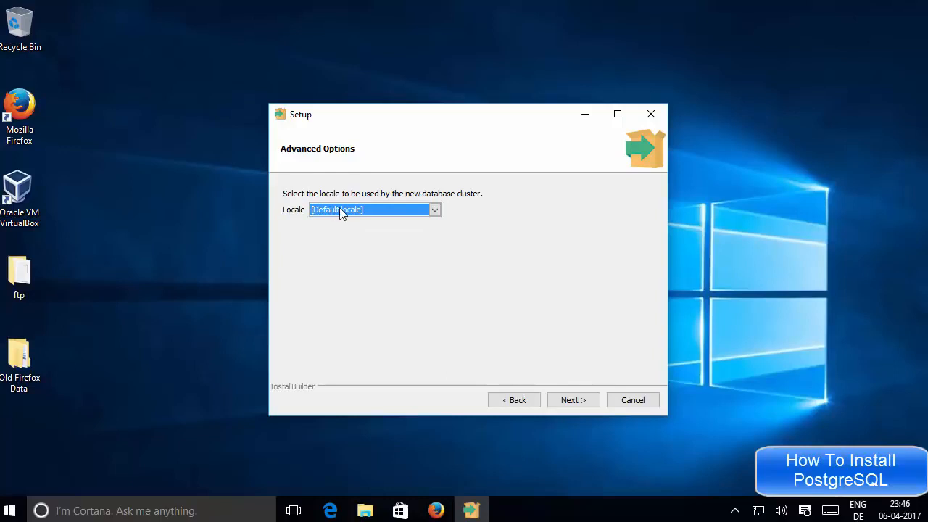
Install PostgreSQL with the default locale and finish the setup with Stack Builder set to launch at exit.
click(570, 401)
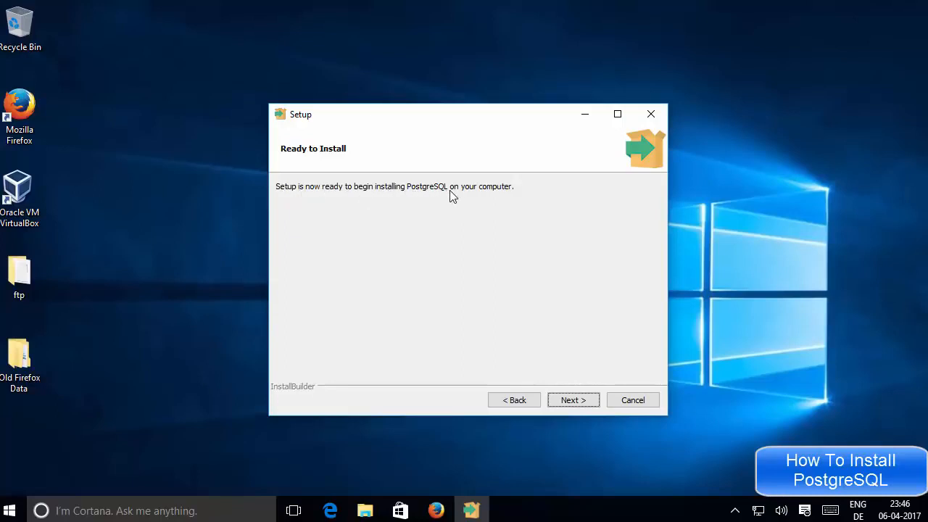
click(571, 399)
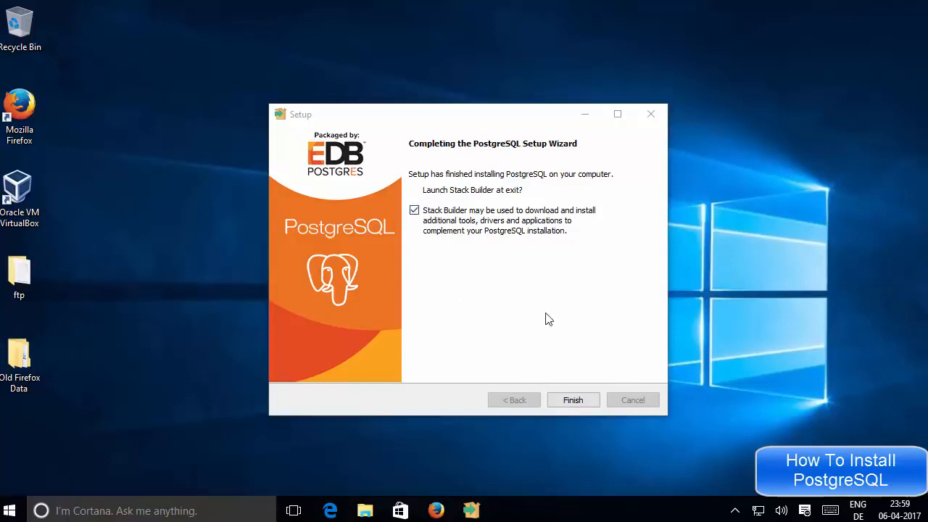
click(574, 402)
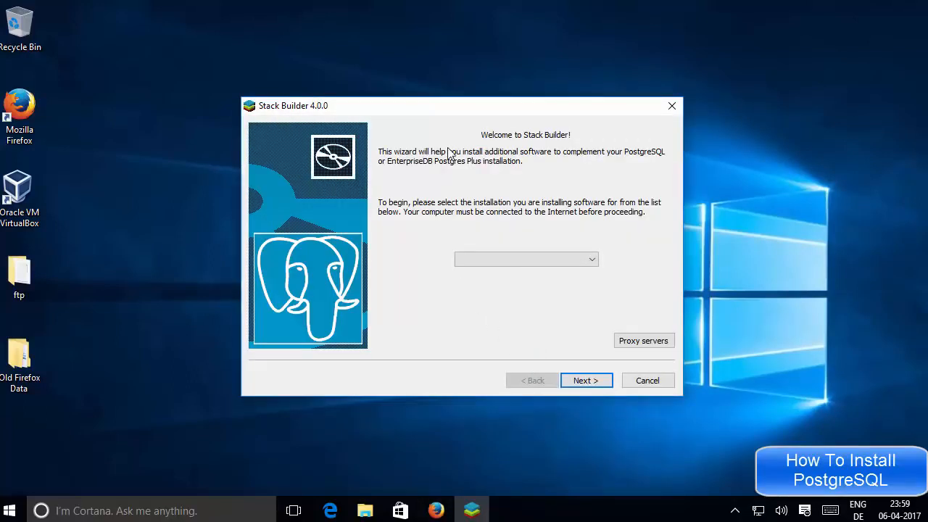
Choose PostgreSQL 9.6 (x64) on port 5432 as the Stack Builder target and proceed to the application categories.
click(484, 261)
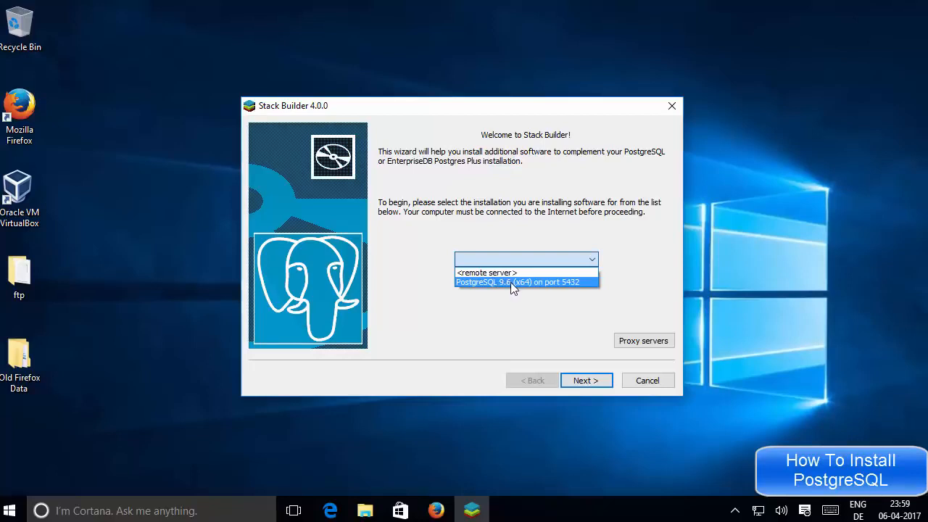
click(511, 282)
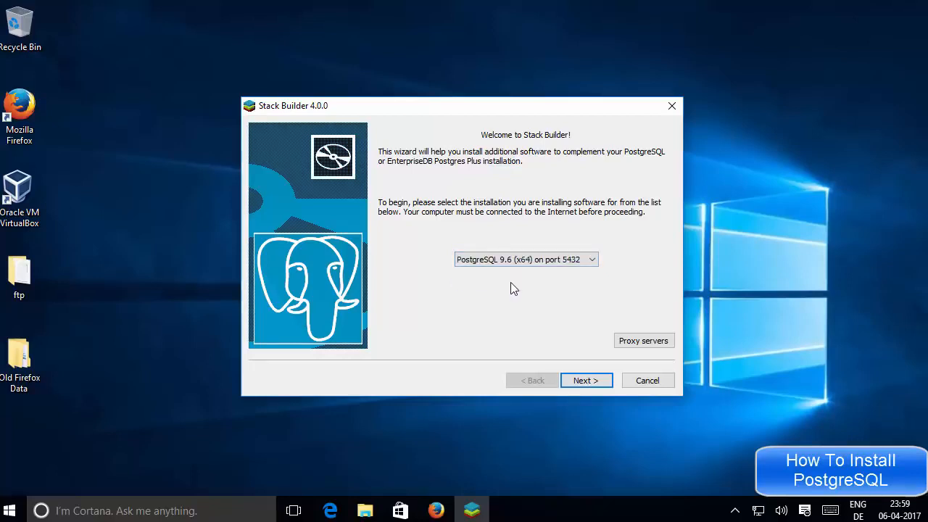
click(578, 384)
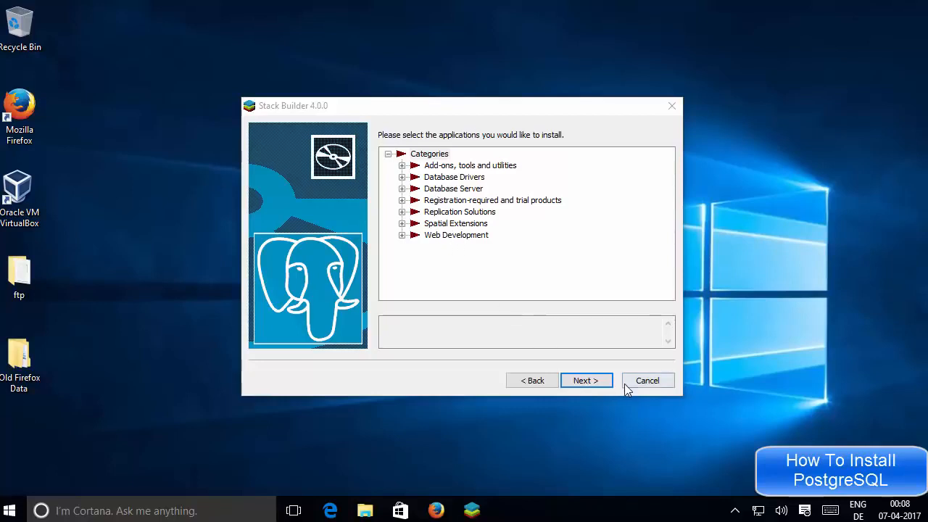
Try to continue without selecting a package, then exit the Stack Builder wizard without installing additional software.
click(585, 382)
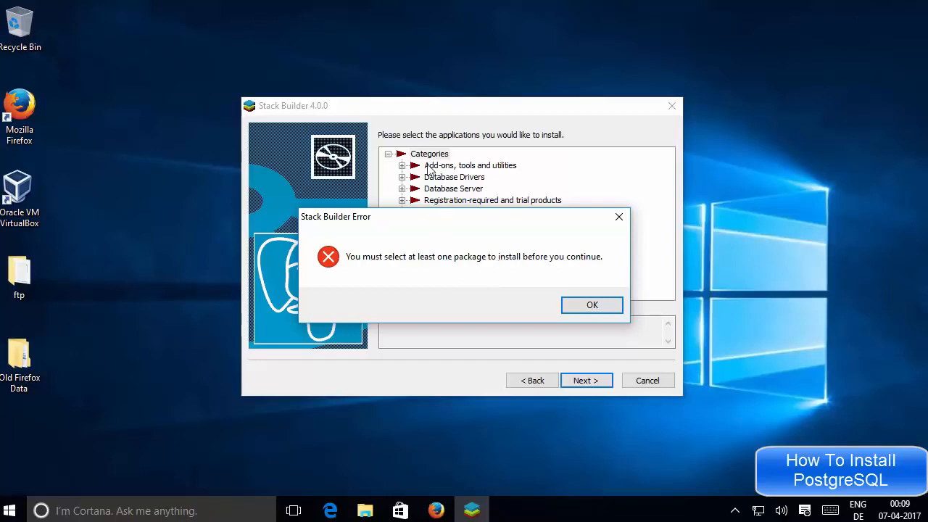
click(618, 219)
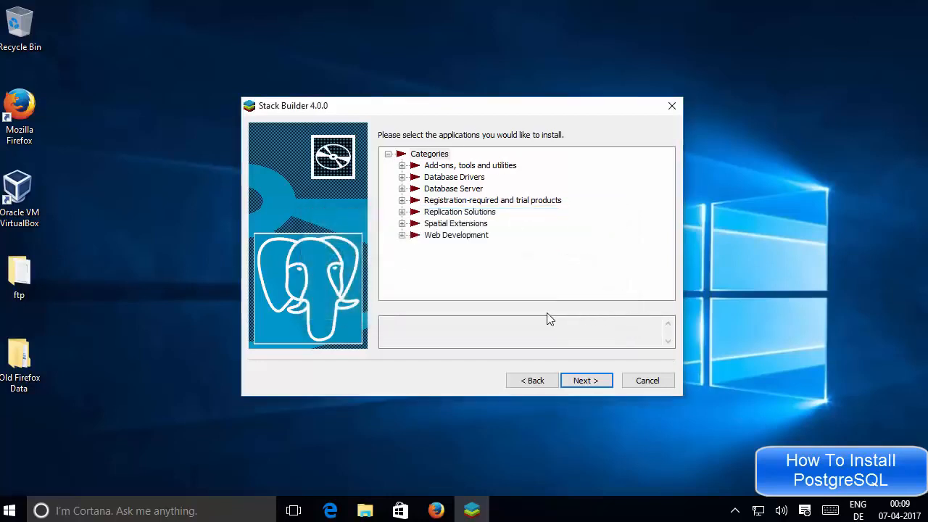
click(646, 383)
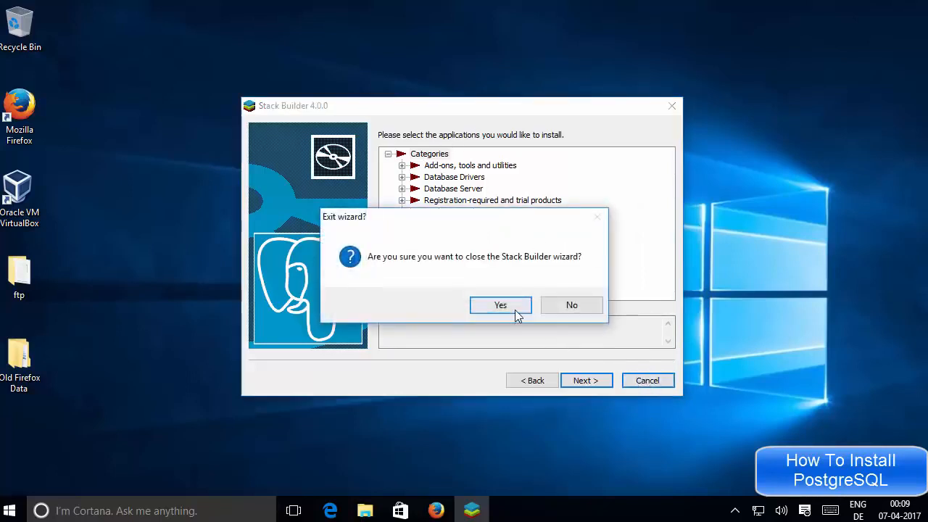
click(513, 307)
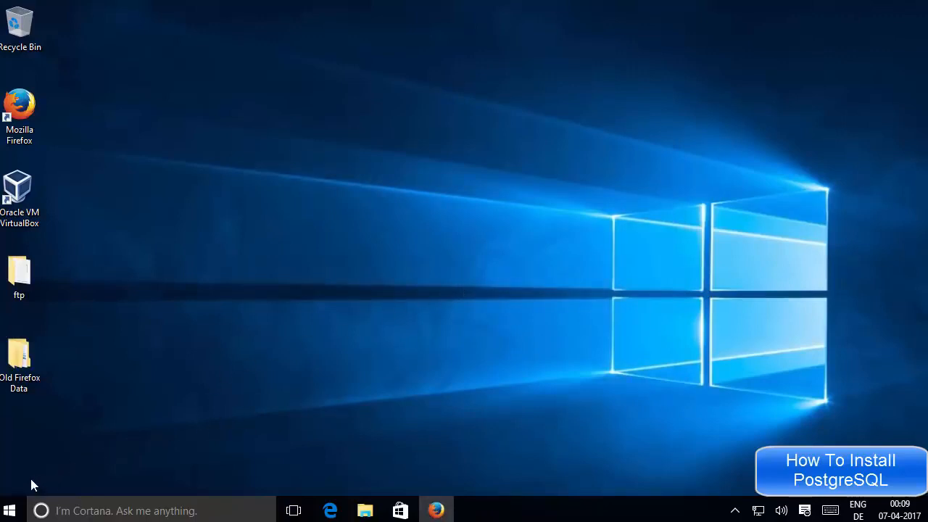
Find the PostgreSQL 9.6 folder among all installed apps and launch pgAdmin 4 from it.
click(11, 512)
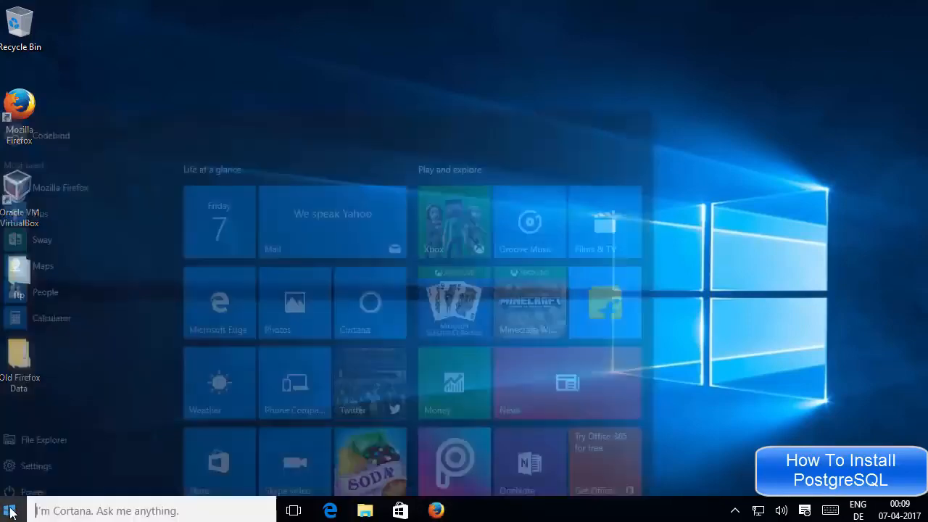
click(39, 482)
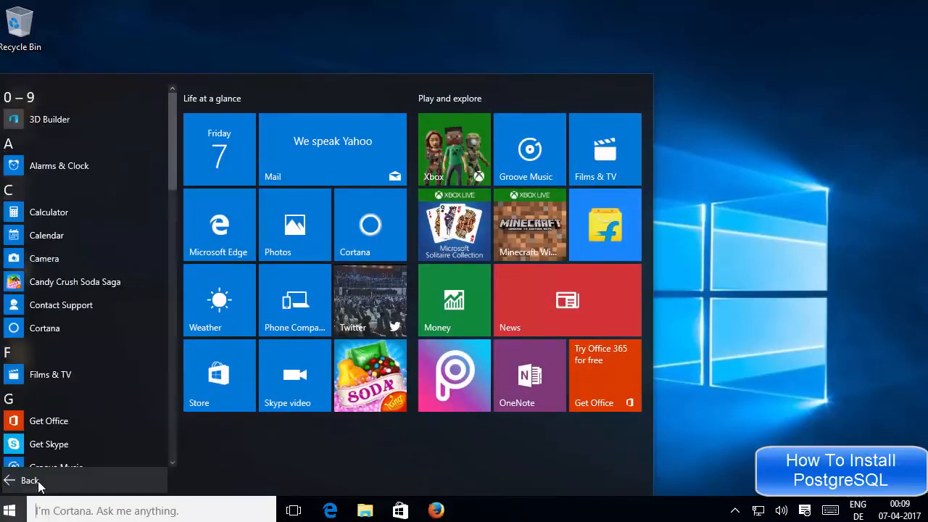
scroll(92, 384, down, 6)
scroll(92, 385, down, 4)
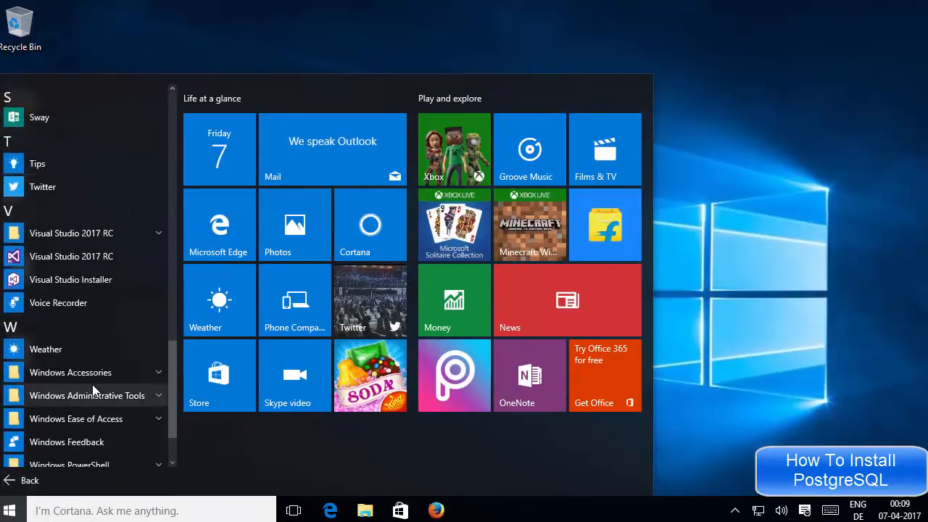
scroll(92, 385, up, 5)
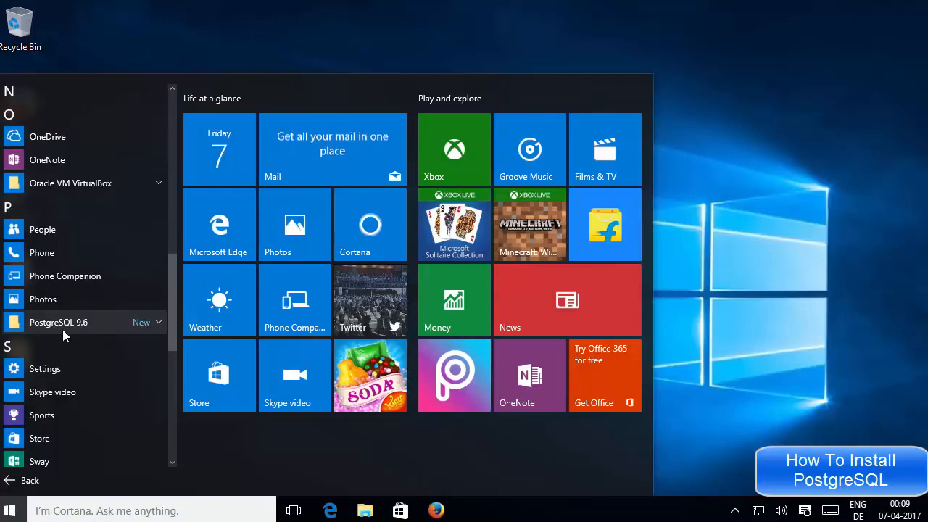
click(157, 322)
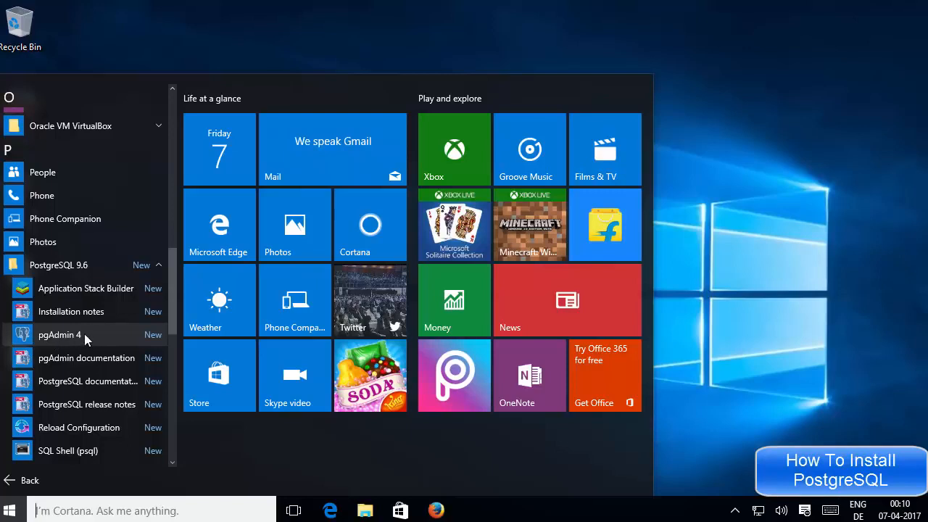
click(58, 335)
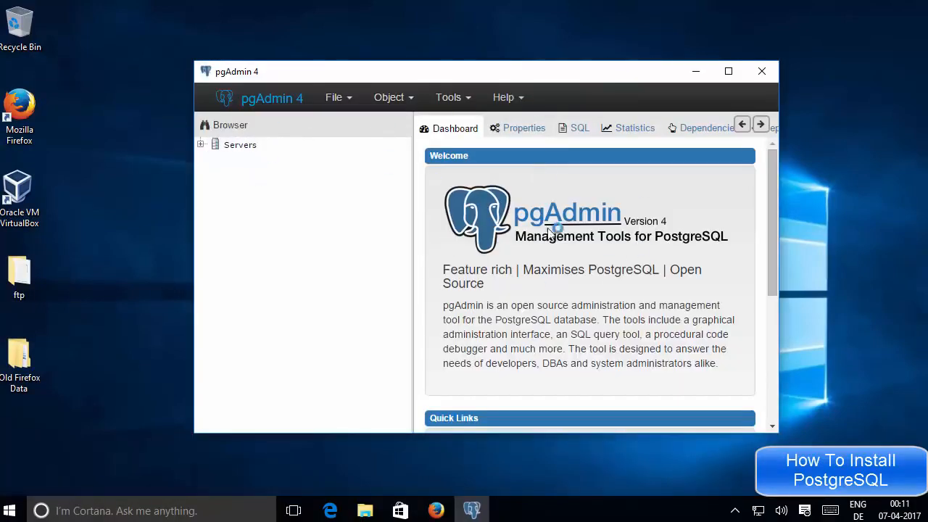
Connect to the PostgreSQL 9.6 server with the postgres user's password and have the password saved.
click(202, 146)
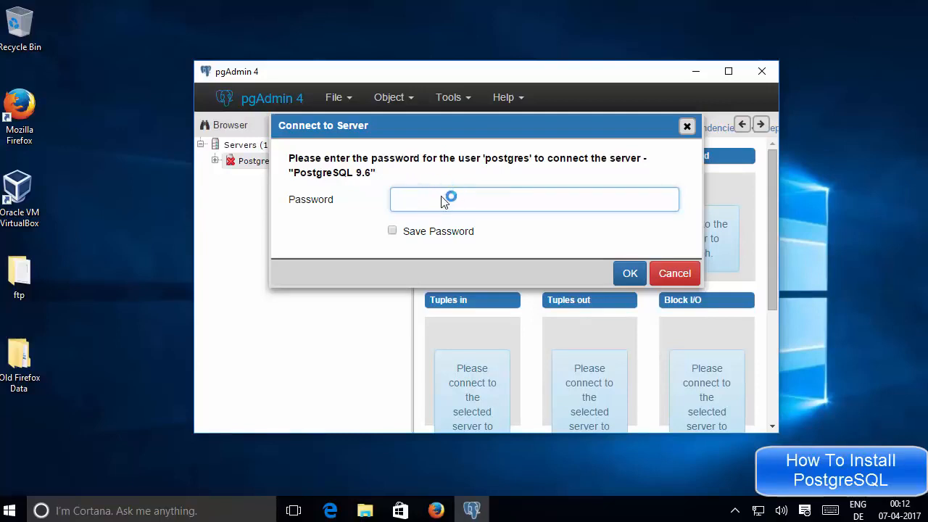
text(t)
click(392, 231)
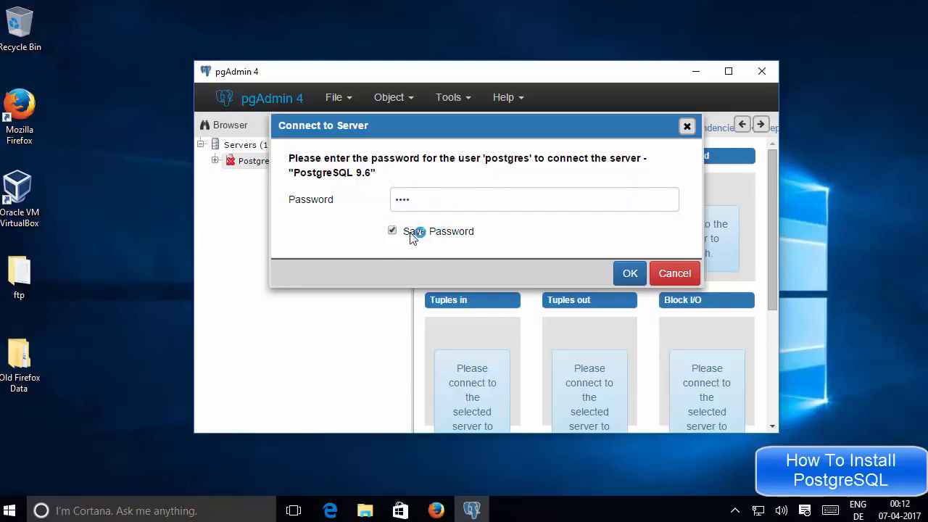
click(623, 275)
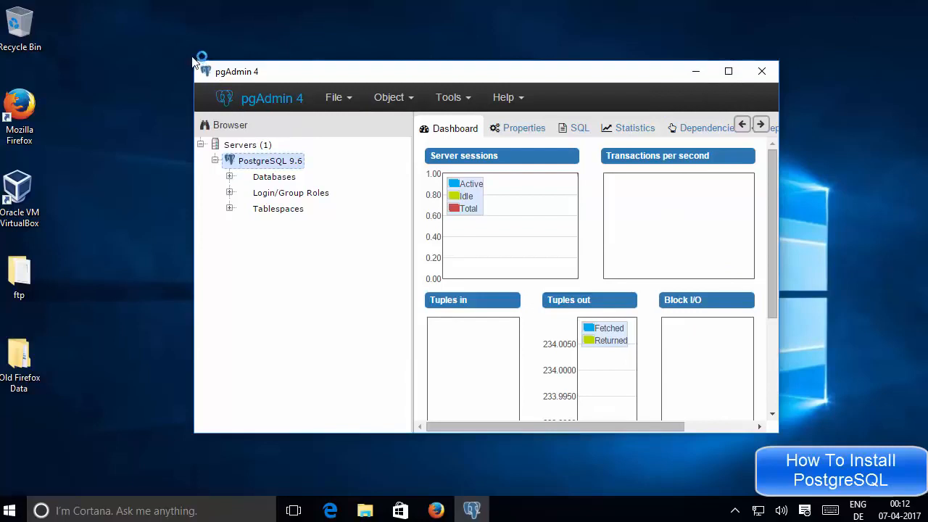
Enlarge the pgAdmin 4 window to fill most of the desktop and narrow its object browser pane.
drag(194, 61, 88, 17)
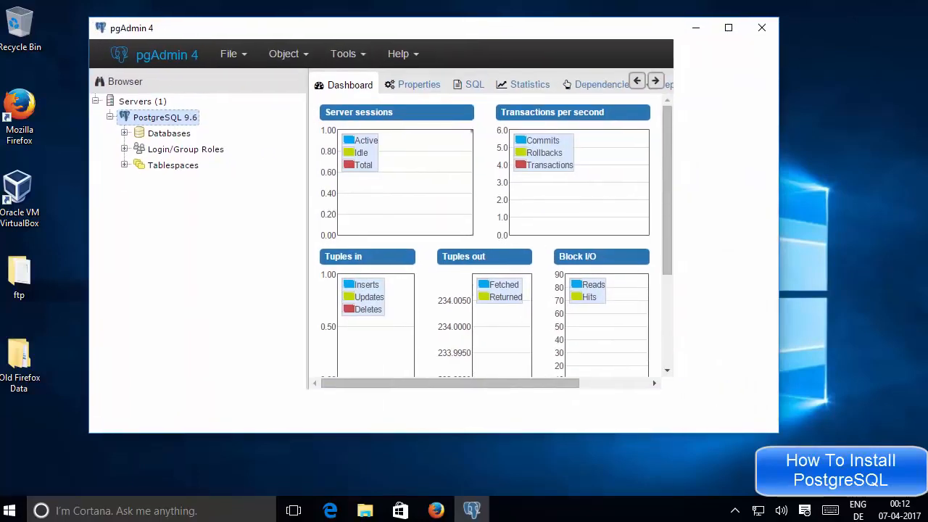
drag(779, 434, 868, 488)
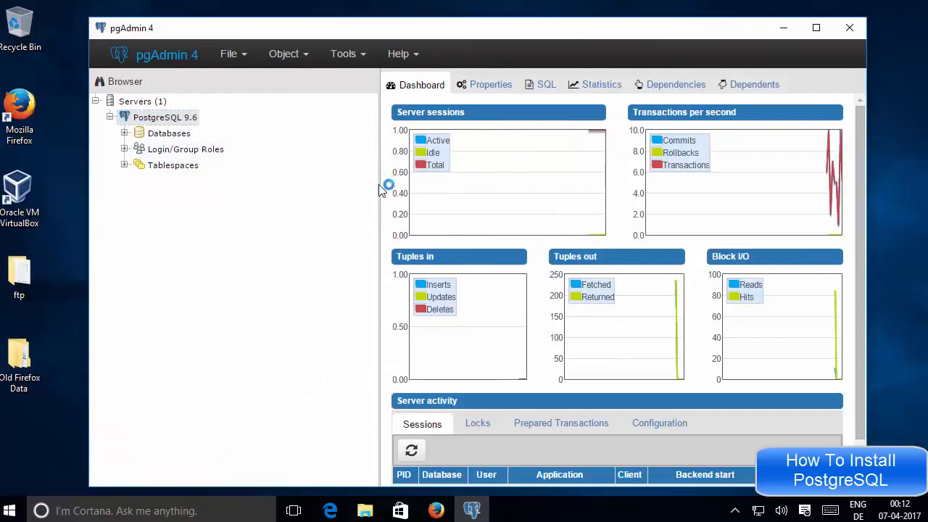
drag(382, 186, 322, 190)
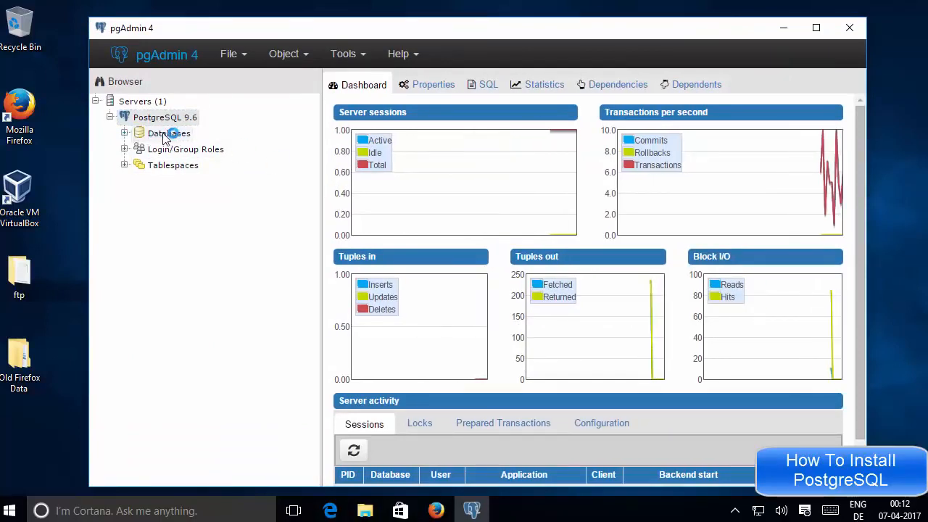
Expand the postgres database's public schema in the object browser and look into its Tables node.
click(124, 134)
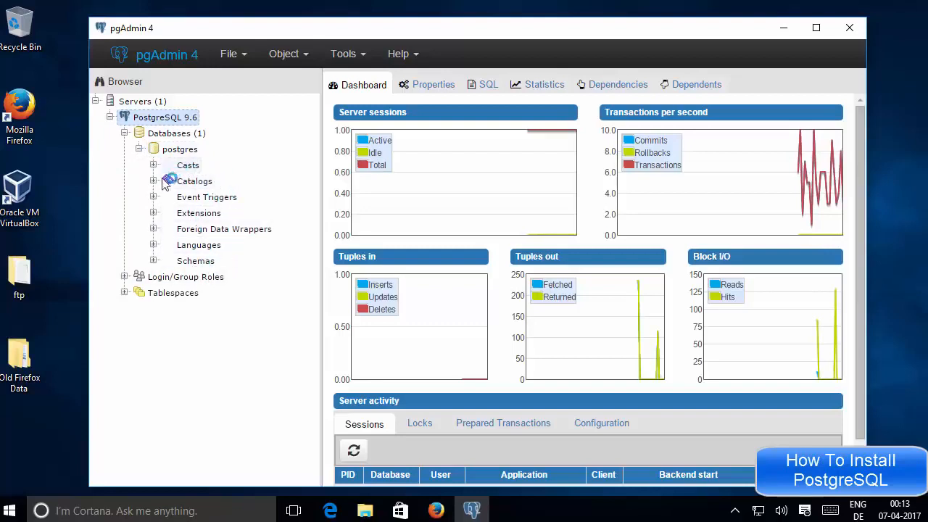
click(155, 261)
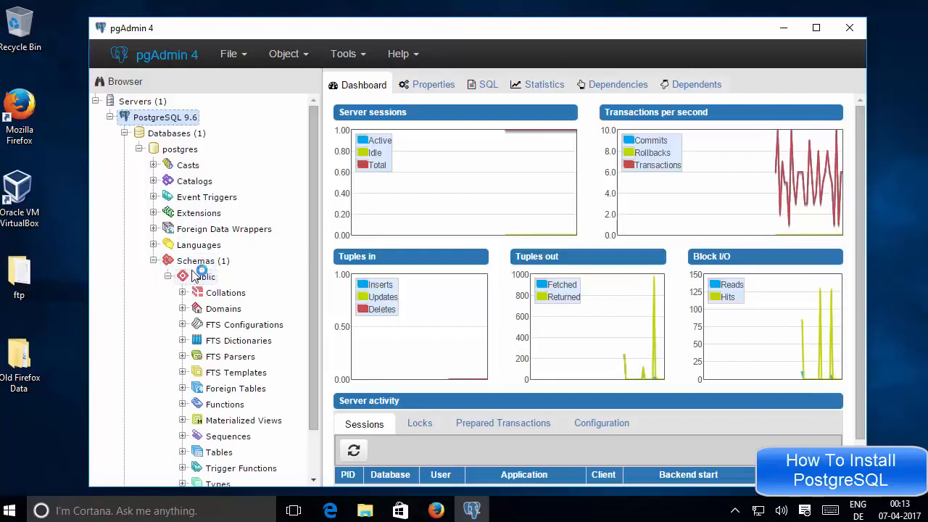
scroll(200, 276, down, 1)
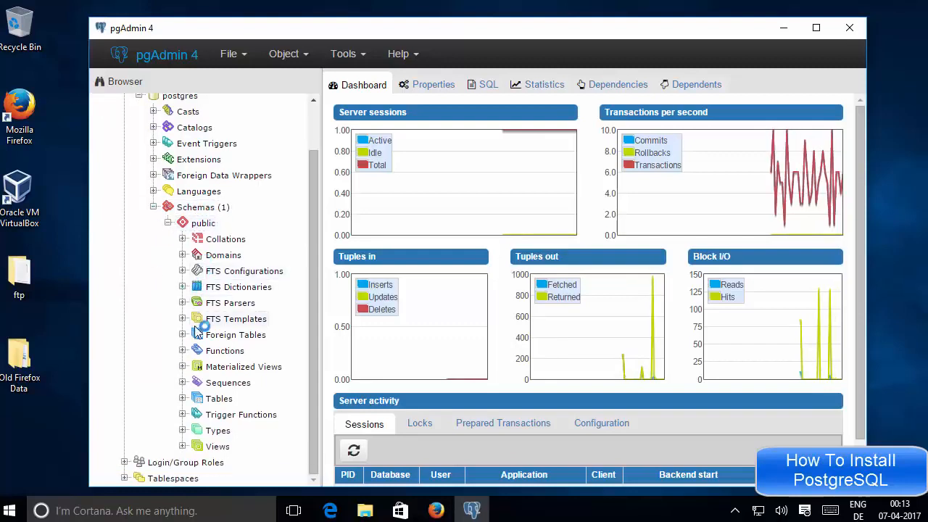
click(182, 399)
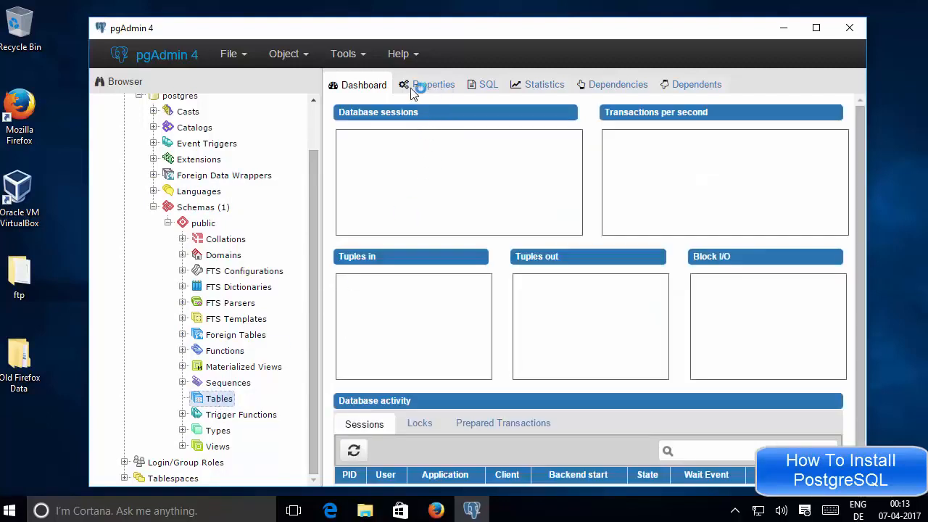
Examine the properties and the SQL of the public schema's Tables node.
click(428, 85)
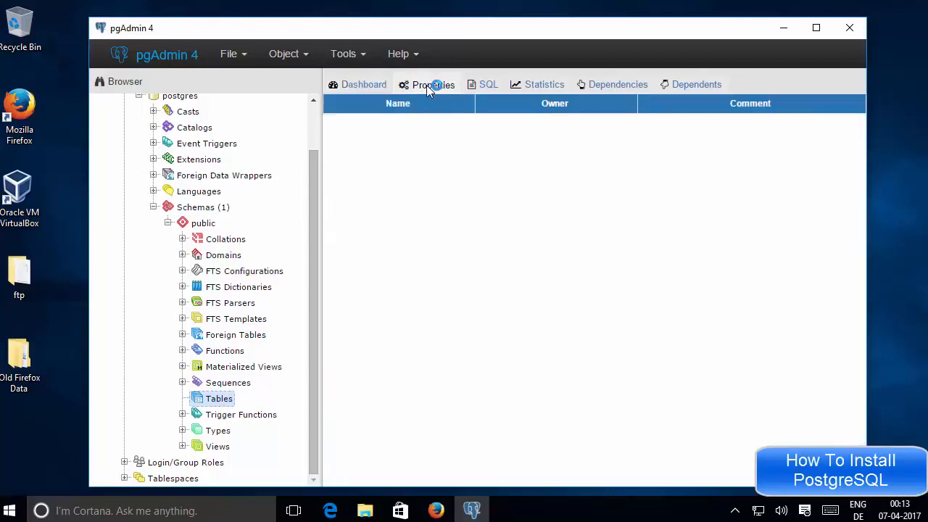
click(476, 85)
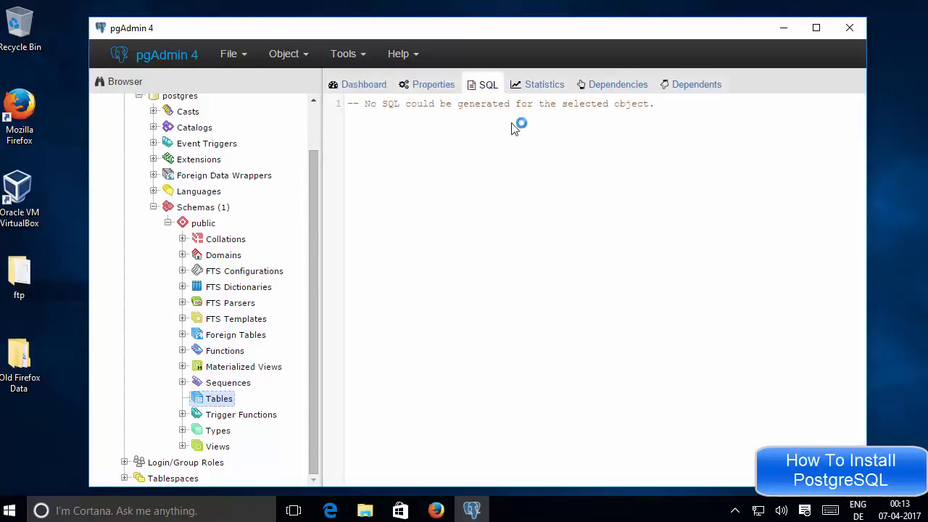
triple_click(348, 111)
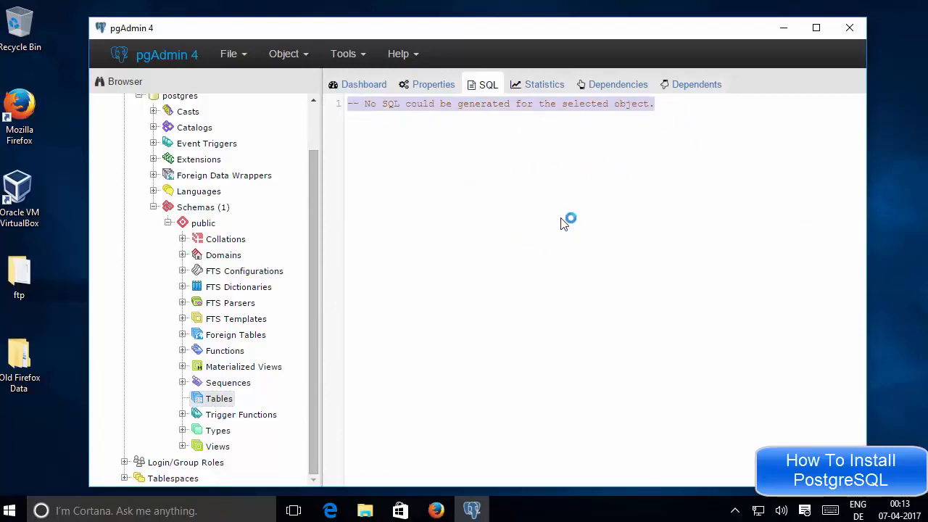
click(606, 320)
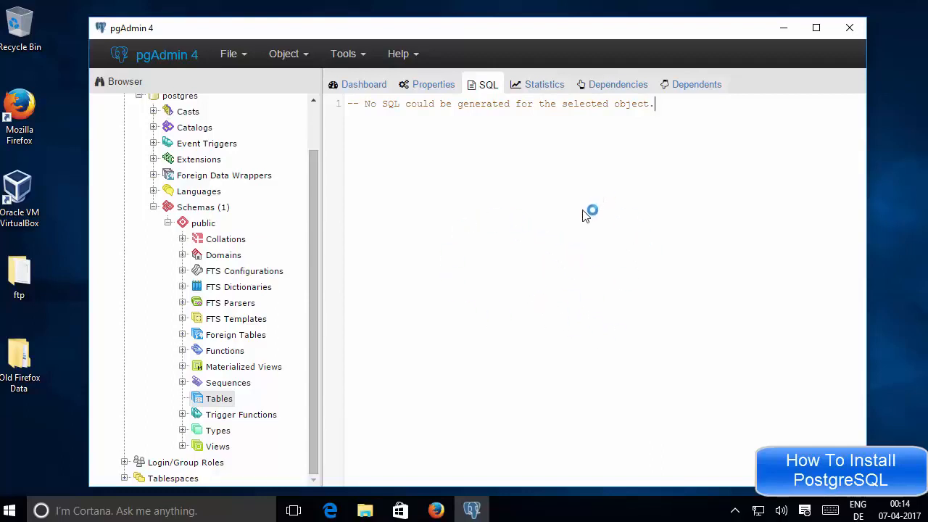
Switch to File Explorer, open C:\Program Files\PostgreSQL\9.6\bin and locate the psql application.
click(366, 510)
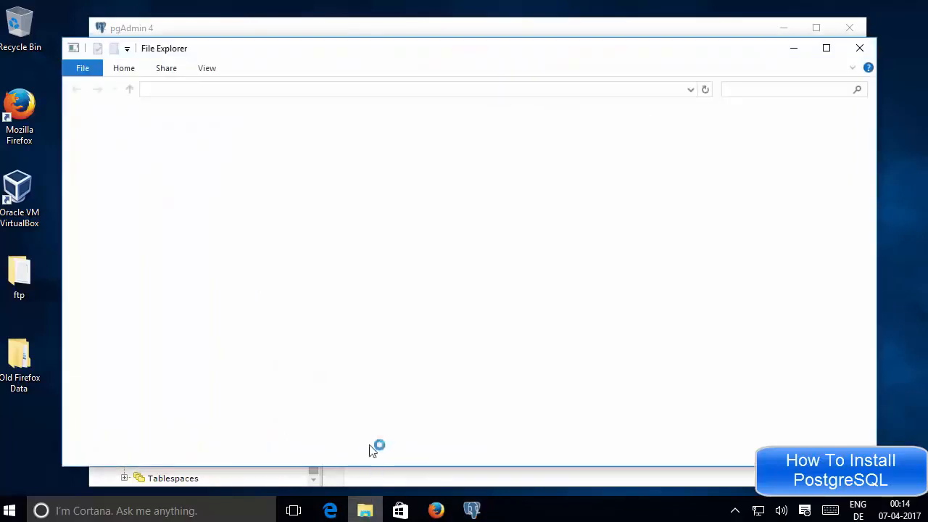
click(155, 265)
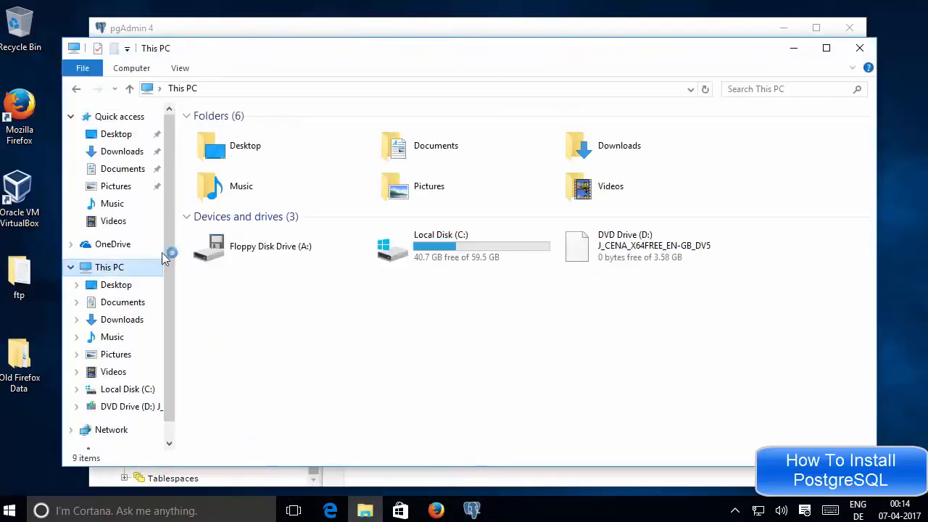
double_click(452, 252)
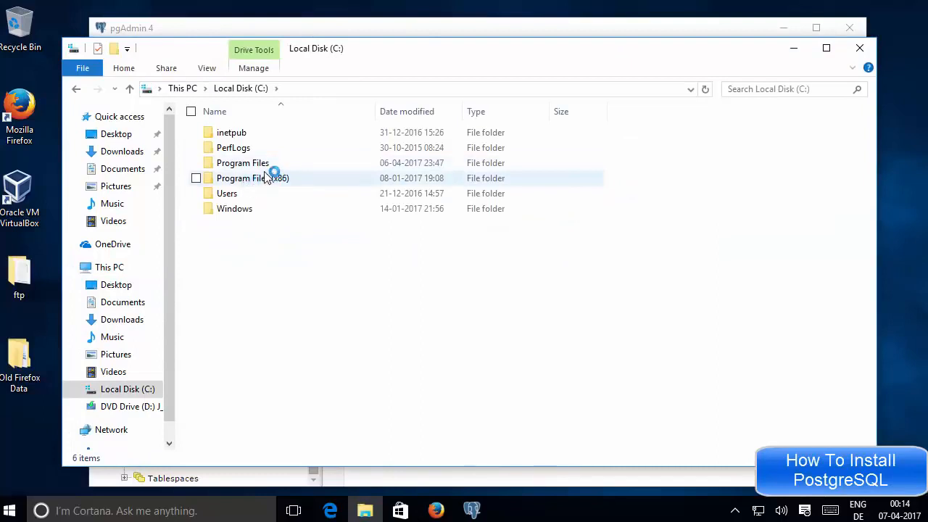
click(265, 168)
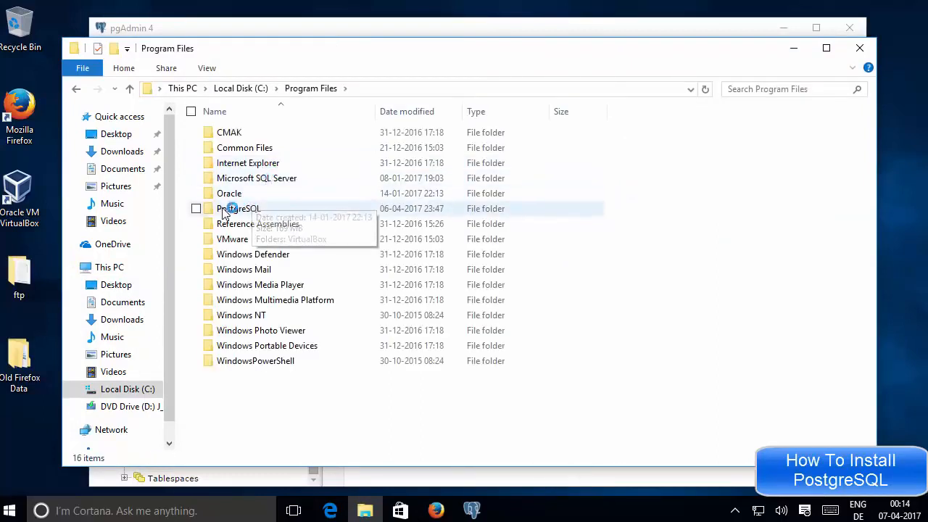
double_click(250, 208)
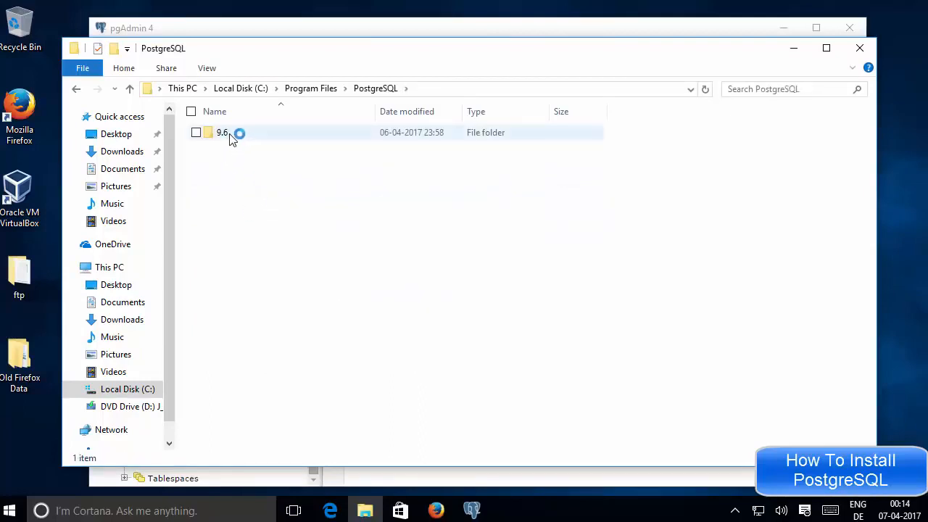
double_click(230, 136)
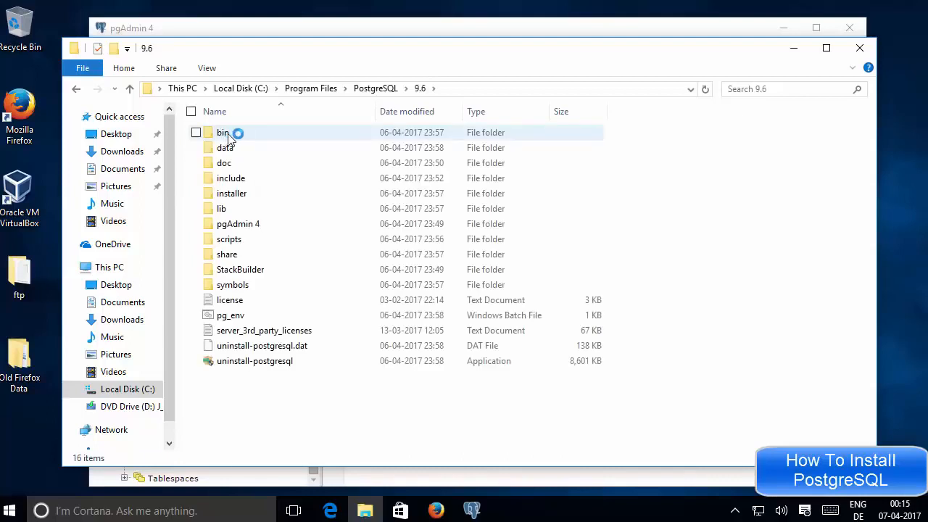
double_click(230, 136)
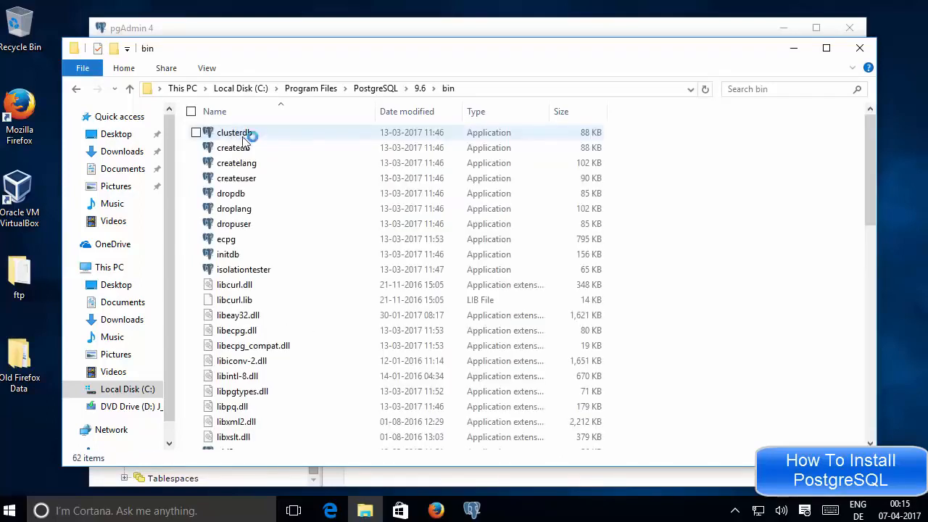
scroll(283, 211, down, 7)
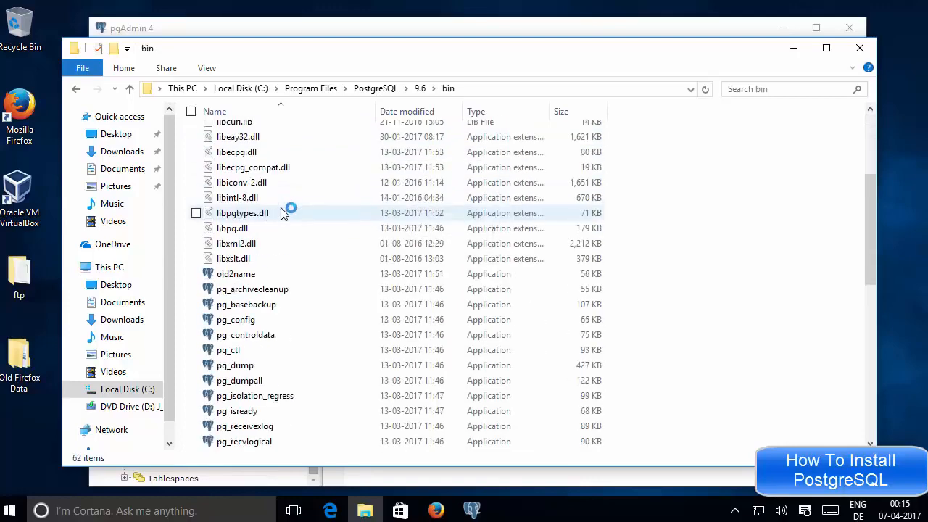
scroll(283, 214, down, 1)
scroll(282, 213, down, 3)
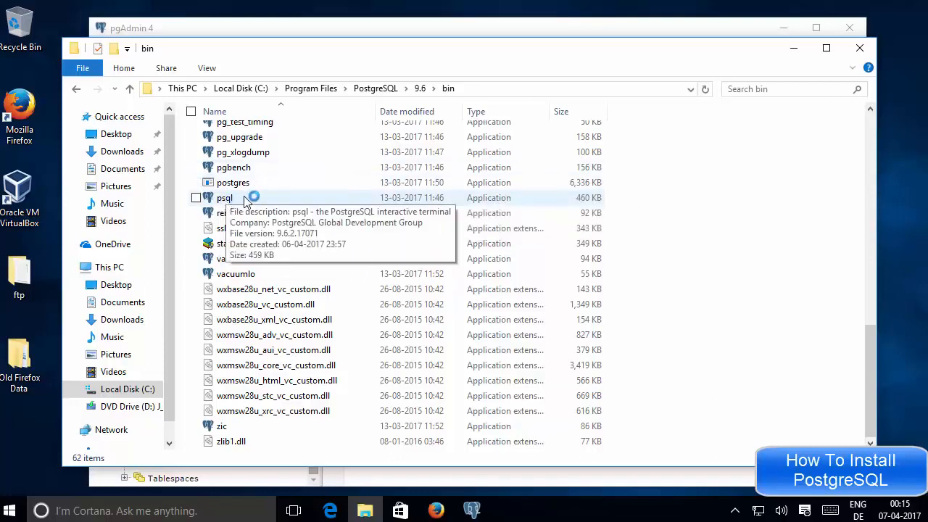
Copy the bin folder's full path, C:\Program Files\PostgreSQL\9.6\bin.
click(540, 95)
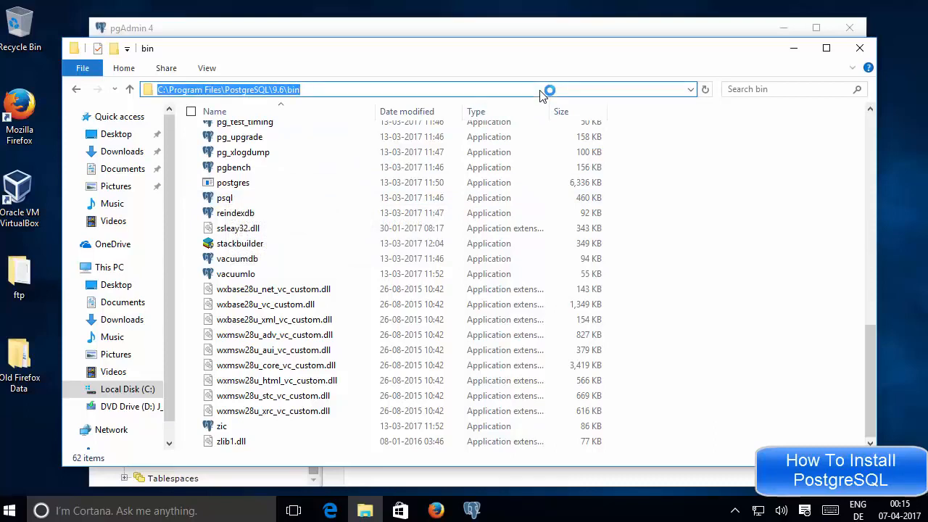
click(485, 95)
drag(484, 96, 149, 87)
double_click(332, 96)
double_click(332, 95)
double_click(331, 96)
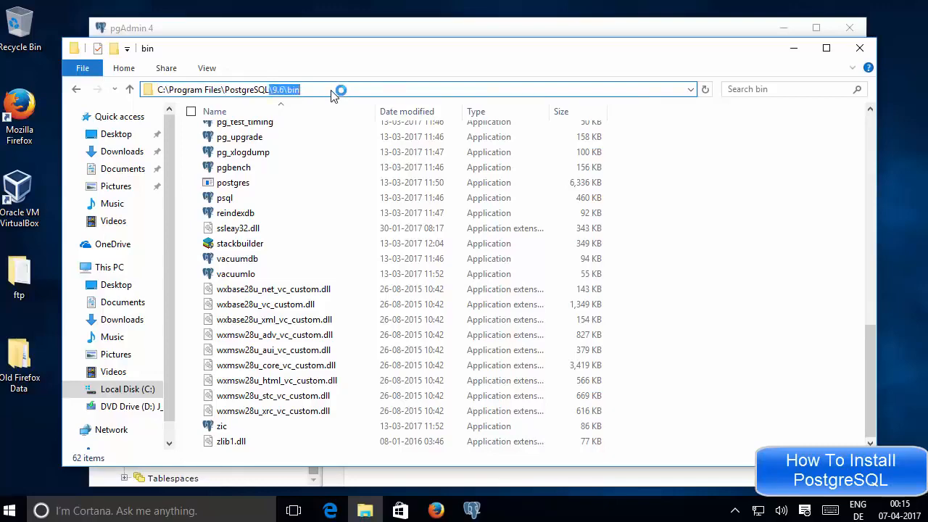
click(331, 96)
key(ctrl+a)
key(ctrl+c)
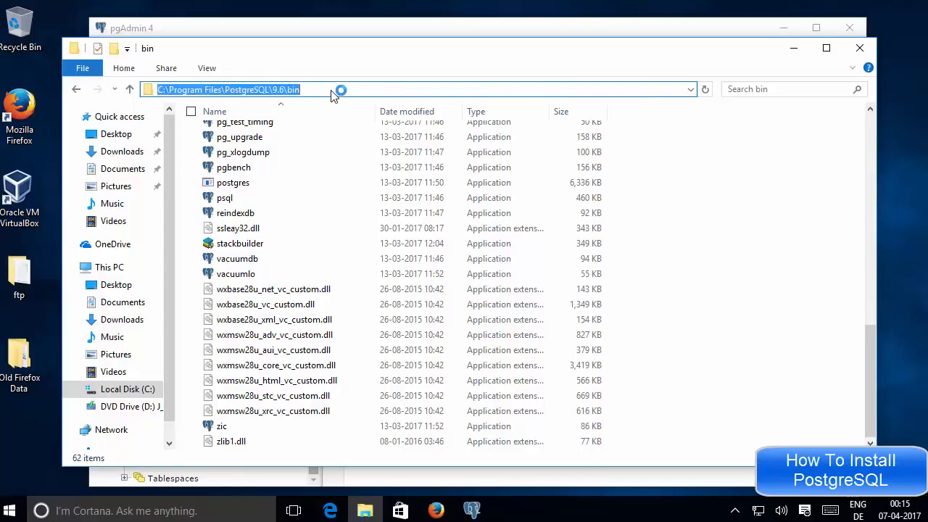
Search Windows for "system" and open the environment variables from the advanced system properties.
click(122, 514)
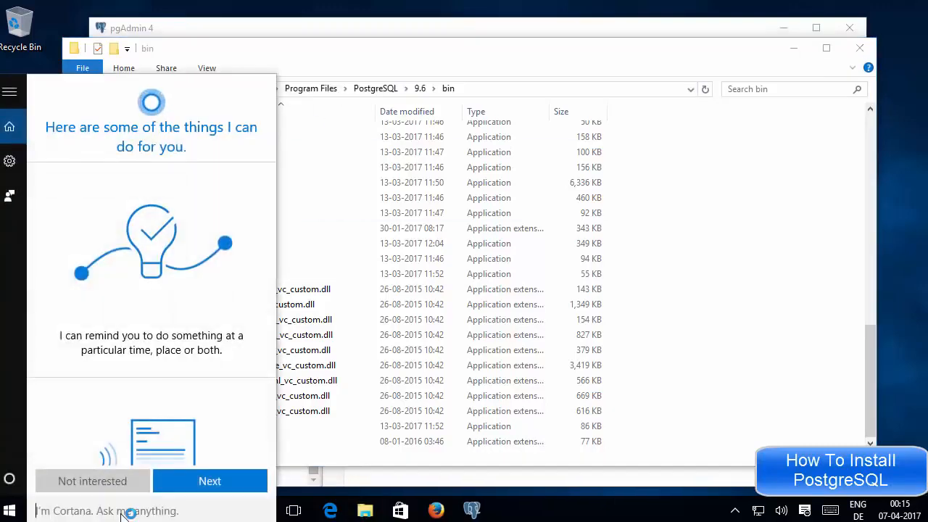
text(system)
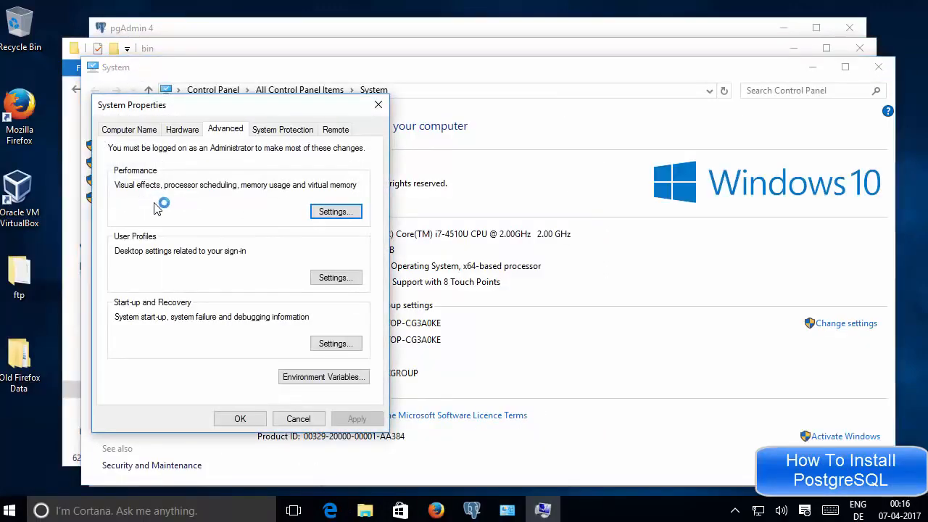
click(313, 377)
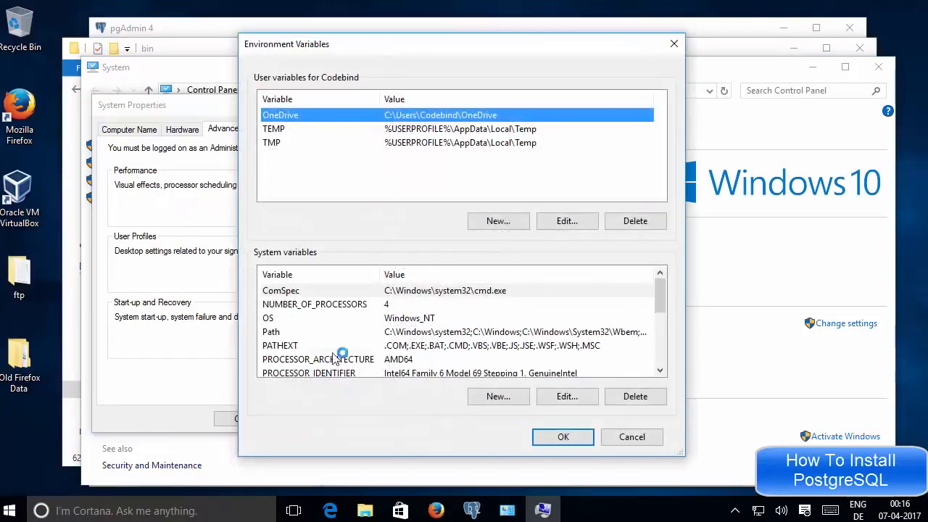
Add C:\Program Files\PostgreSQL\9.6\bin as a new entry in the system Path variable.
scroll(663, 298, down, 3)
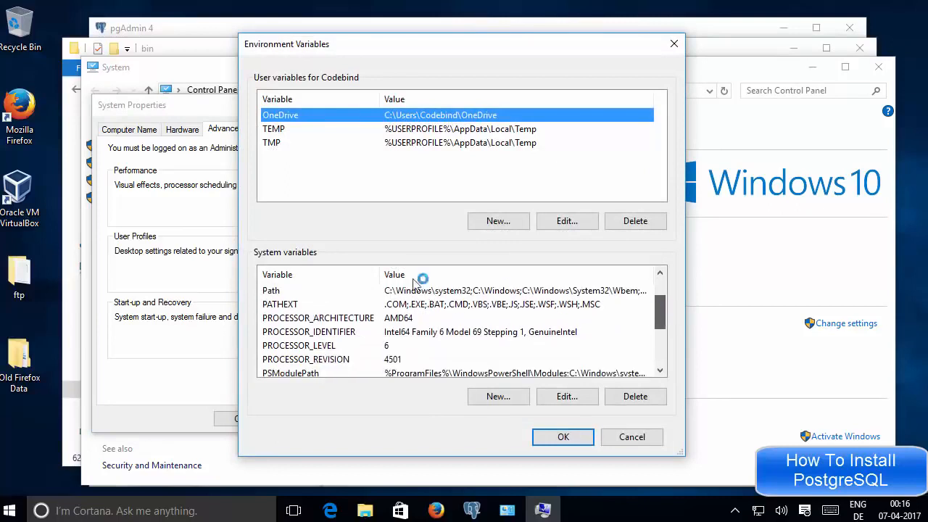
click(293, 293)
double_click(294, 291)
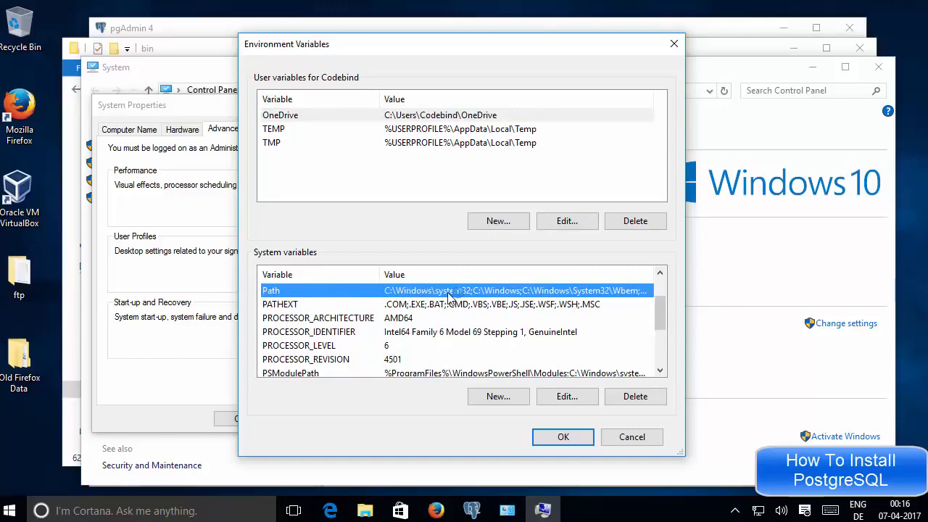
click(562, 398)
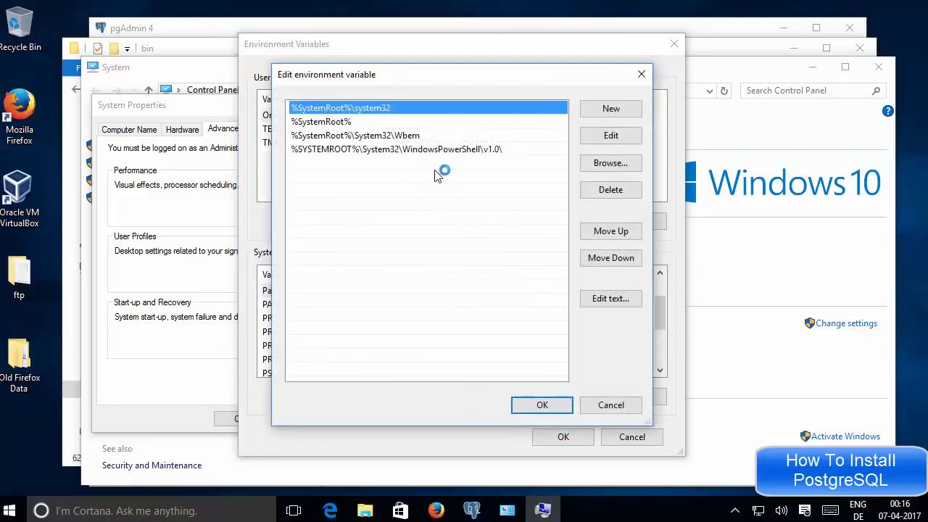
click(459, 166)
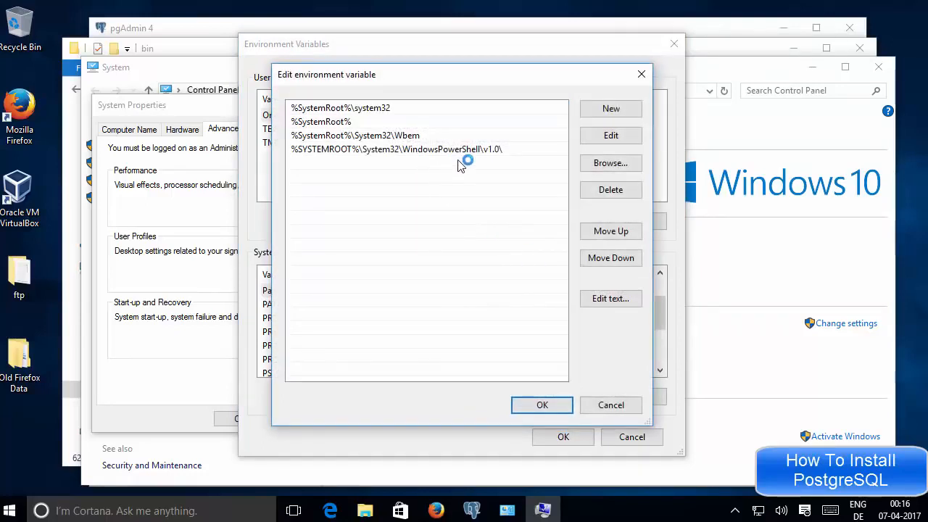
click(611, 110)
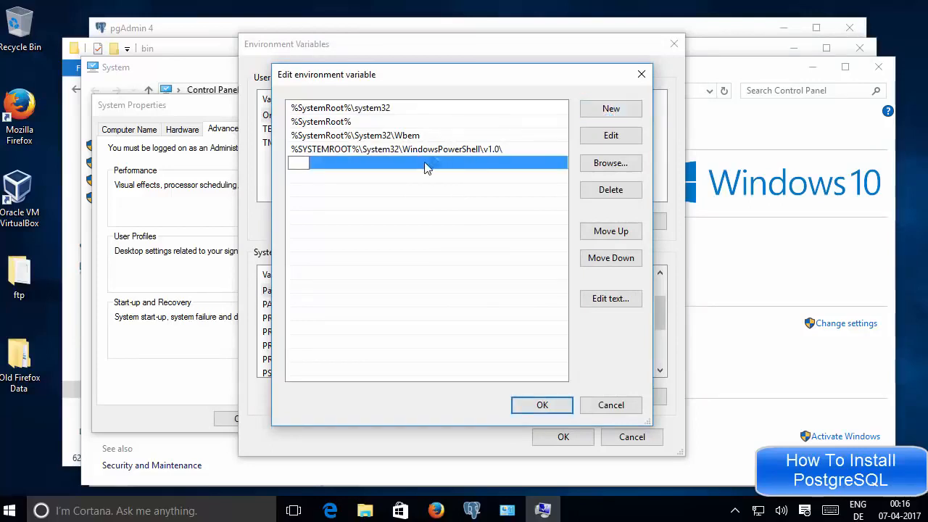
key(ctrl+v)
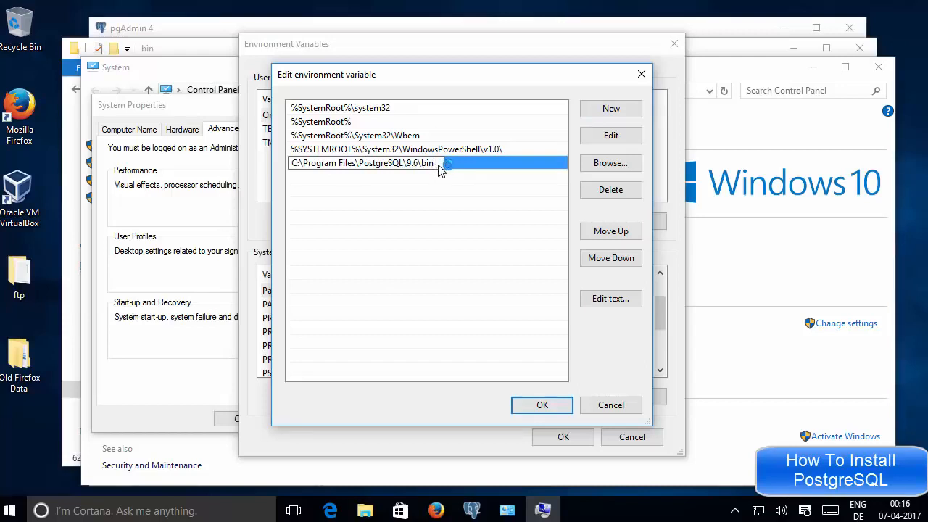
key(Return)
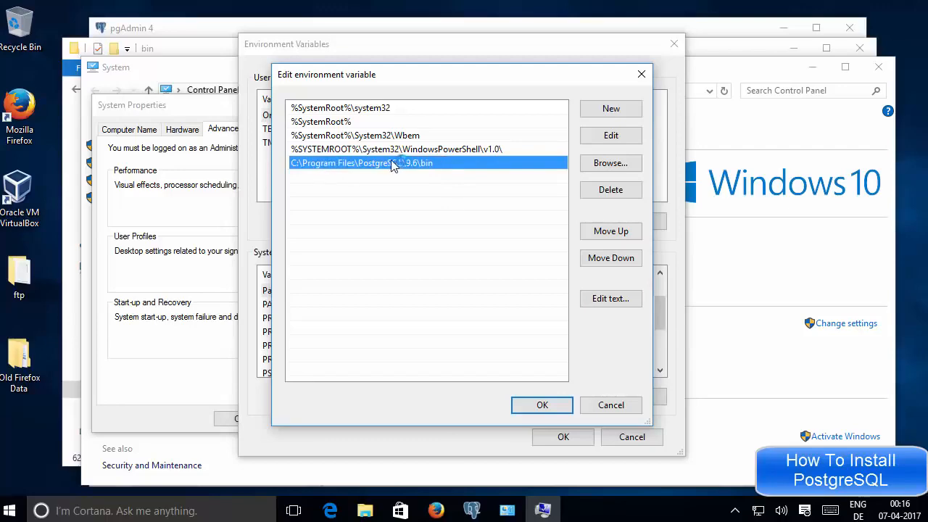
Switch to File Explorer, open the lib folder inside PostgreSQL\9.6 and copy its full path.
click(183, 47)
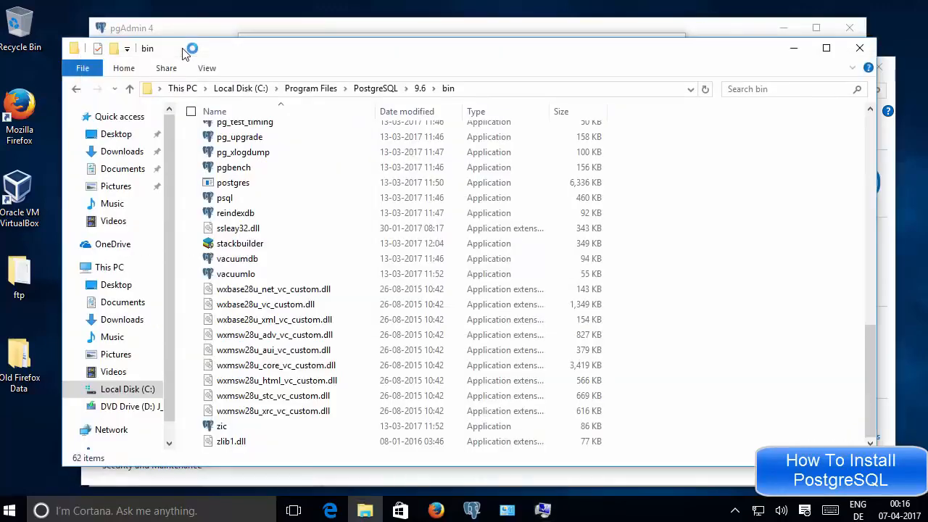
click(420, 88)
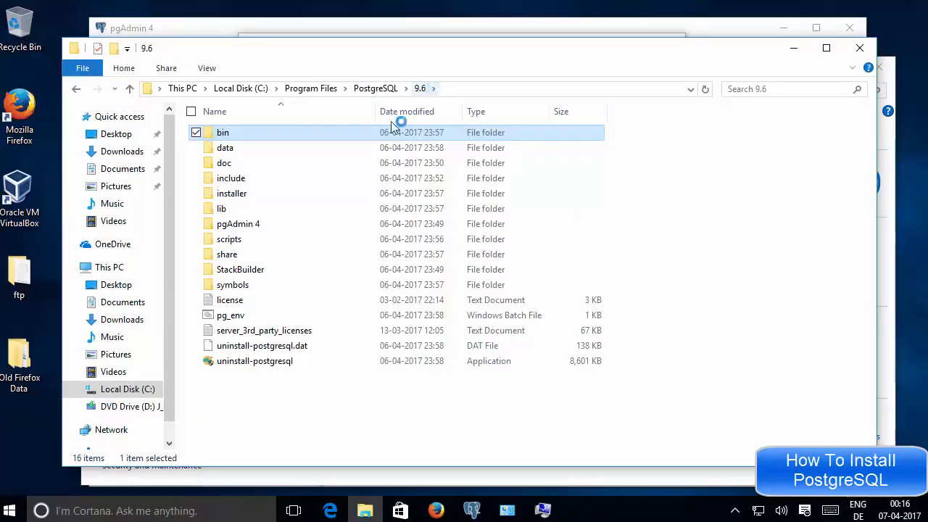
click(223, 211)
double_click(223, 210)
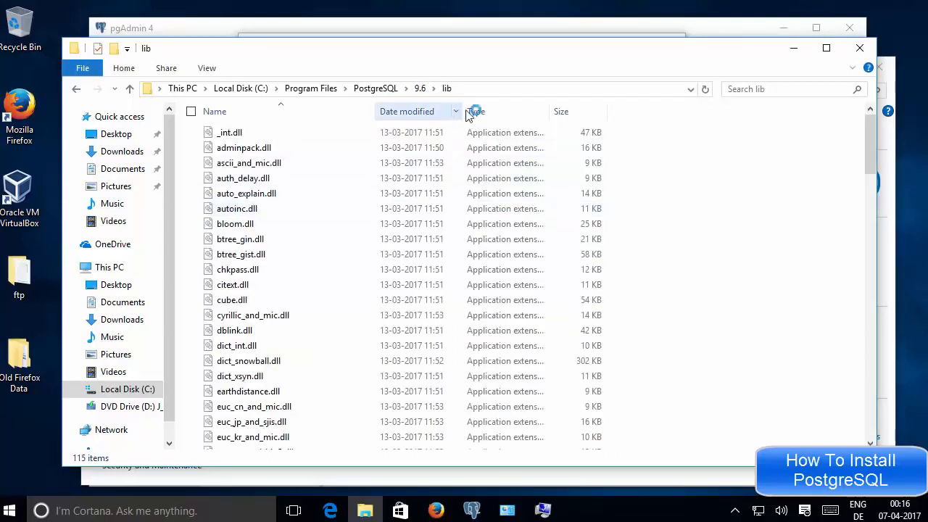
click(495, 89)
key(ctrl+c)
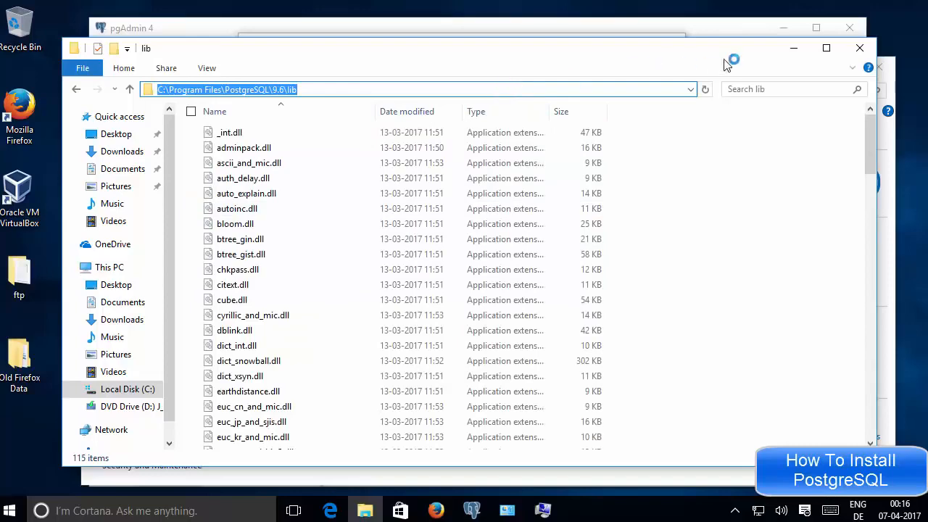
click(794, 48)
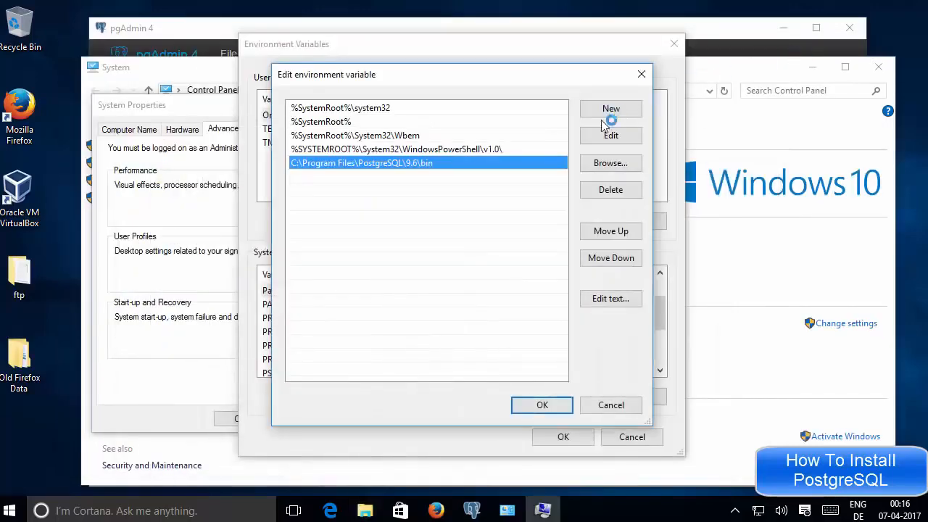
Add C:\Program Files\PostgreSQL\9.6\lib as another Path entry, save the environment variables and put the system windows away.
click(478, 181)
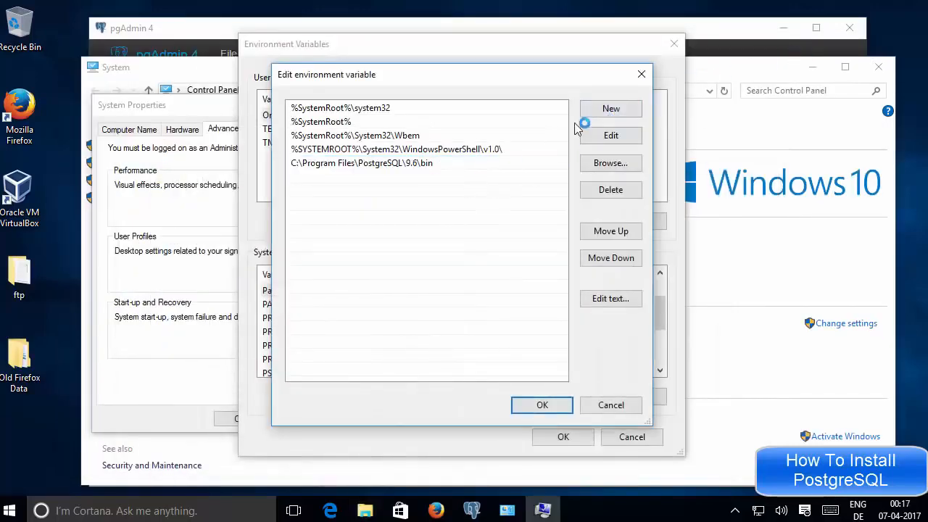
click(611, 108)
key(ctrl+v)
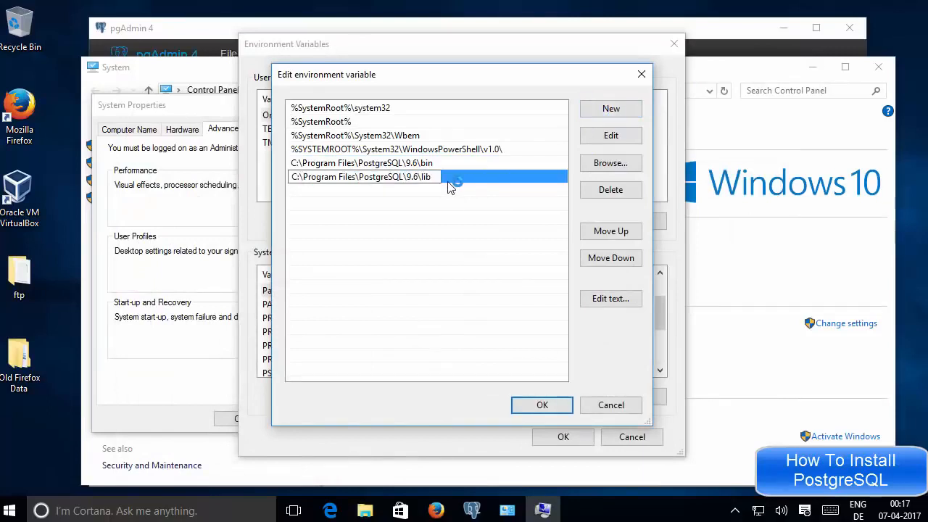
click(448, 182)
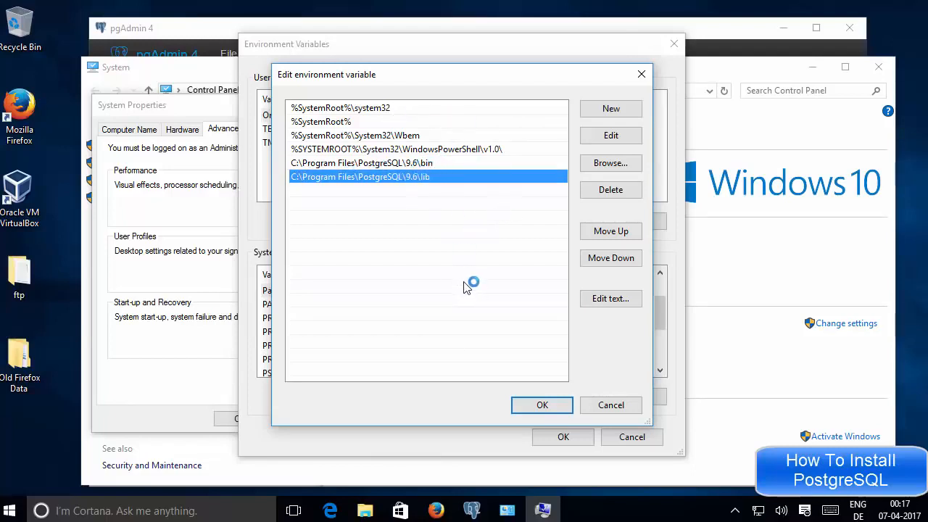
click(520, 406)
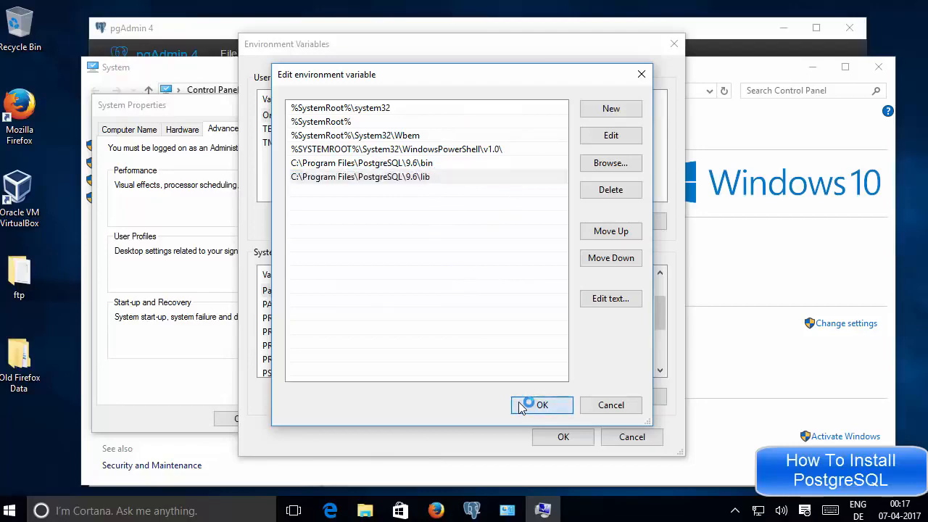
click(553, 439)
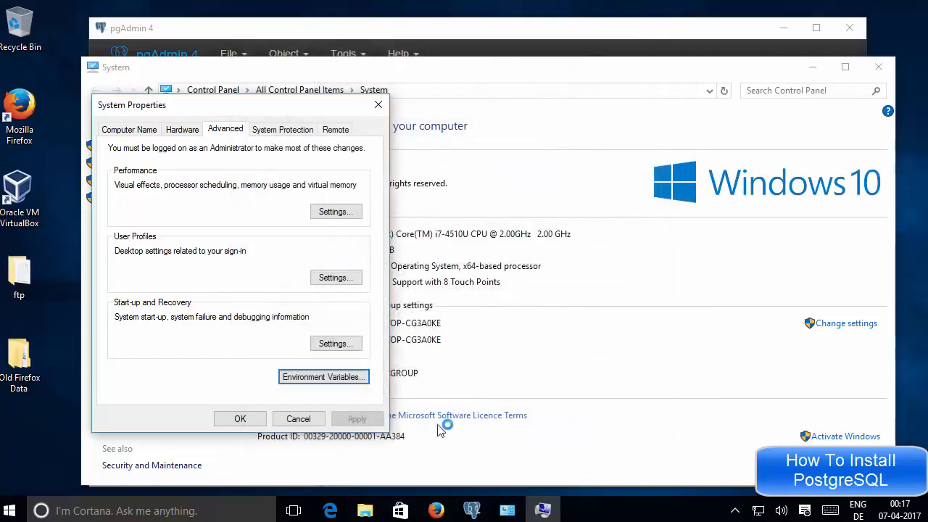
click(242, 419)
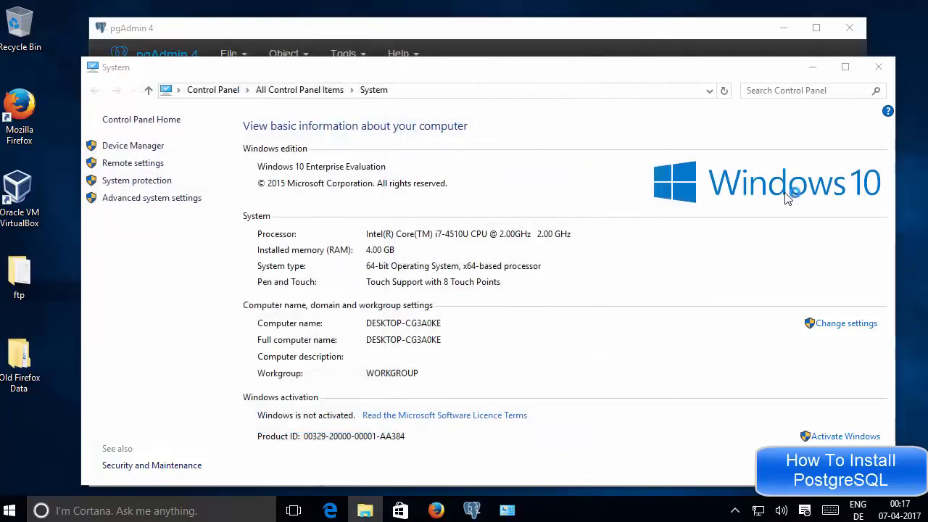
click(822, 67)
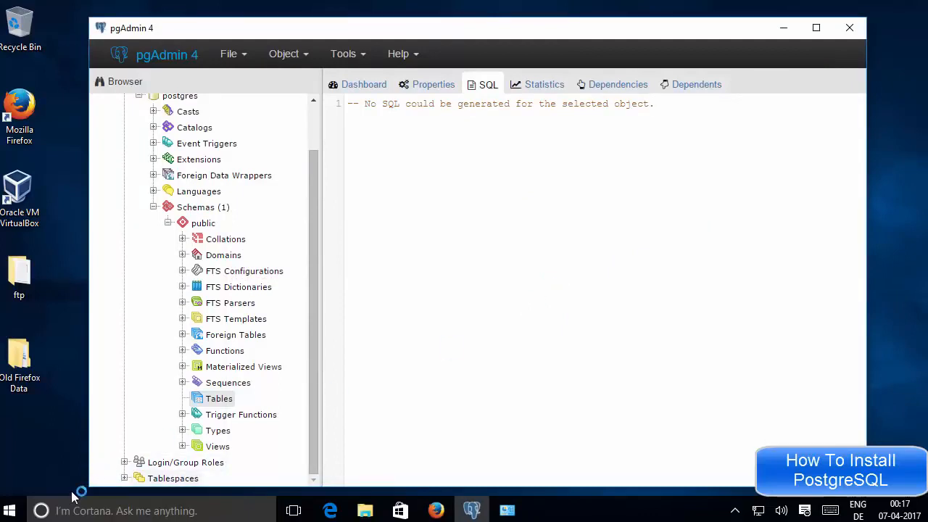
Open a Command Prompt and enter psql -U postgres without running it yet.
right_click(14, 512)
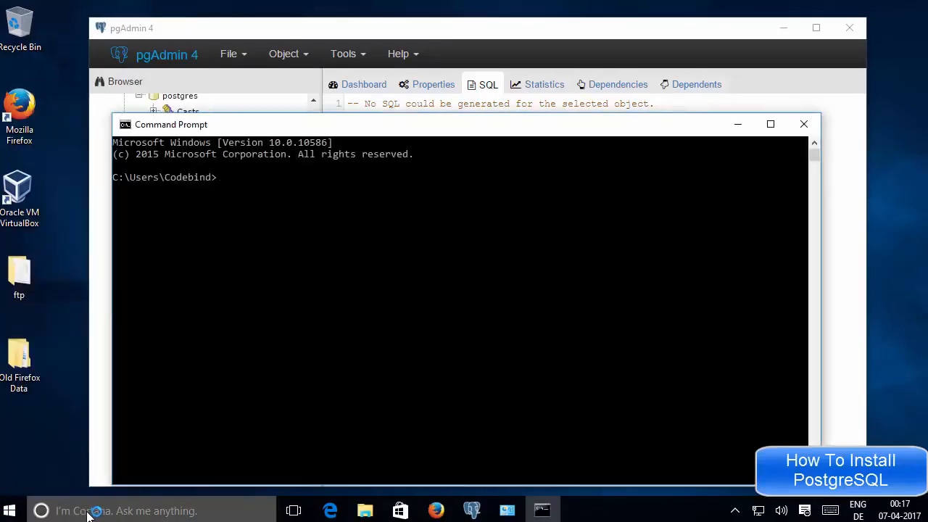
click(88, 514)
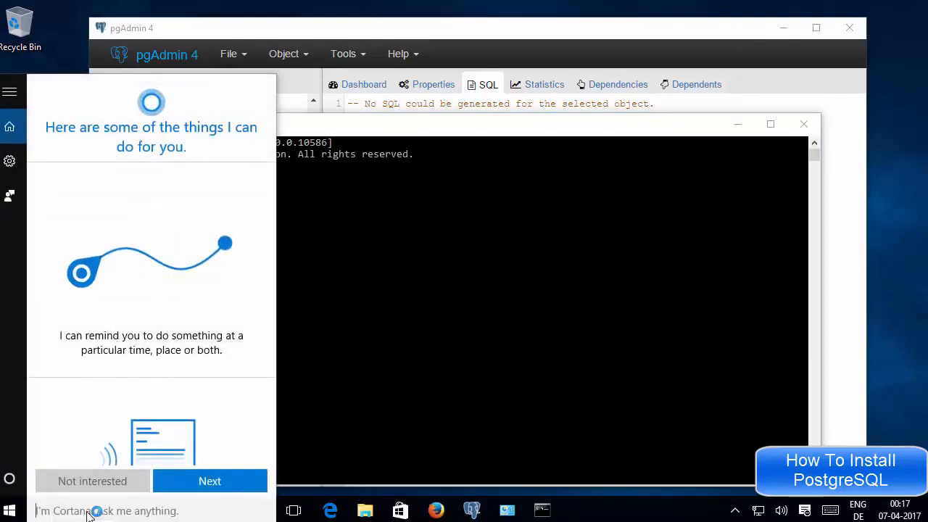
text(cmd)
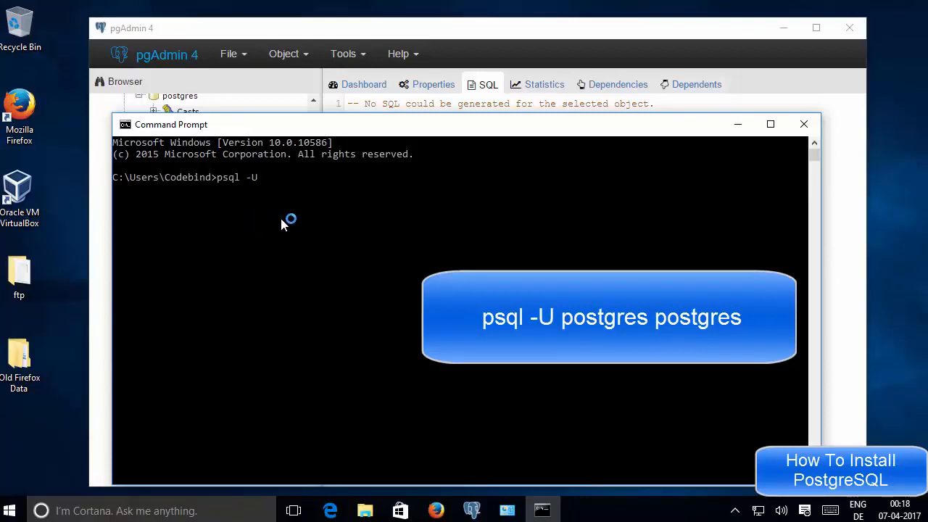
text(prostgres)
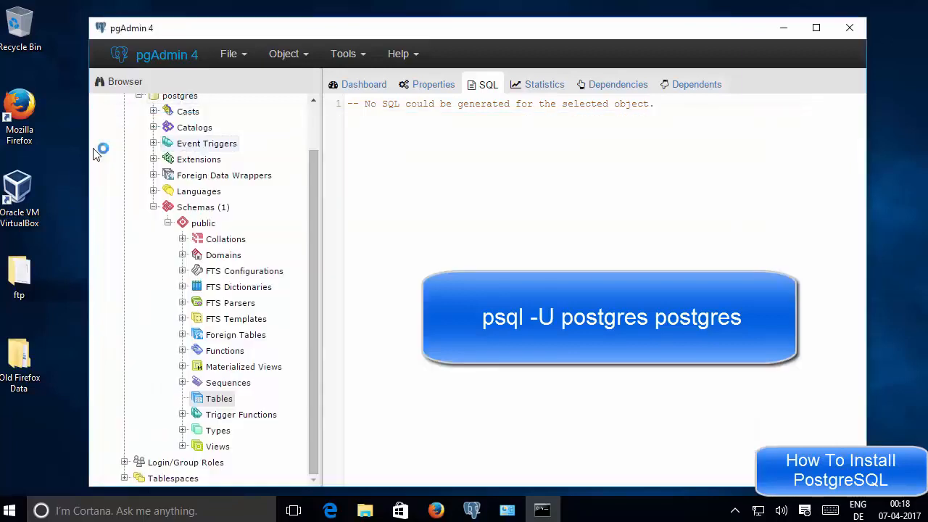
Switch to pgAdmin 4 and check the owner and database name in the SQL of the postgres database.
click(95, 146)
scroll(147, 166, up, 2)
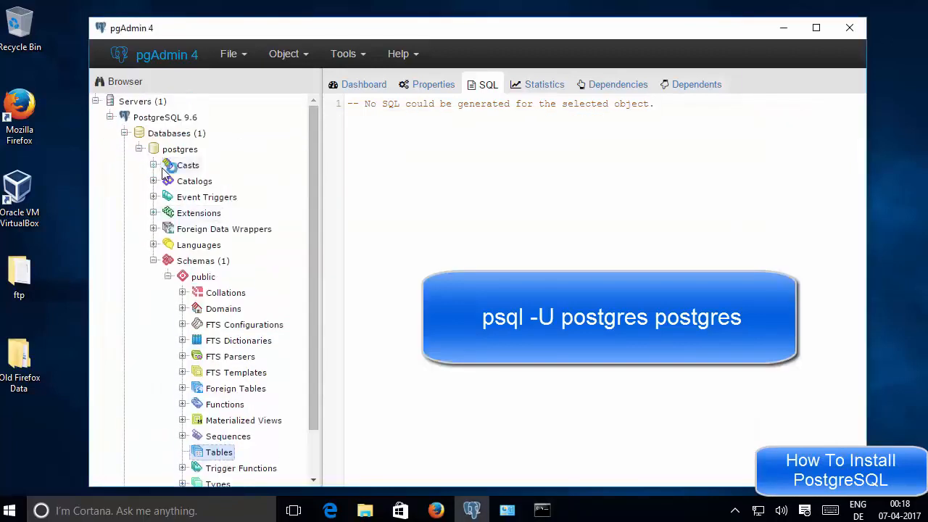
click(190, 151)
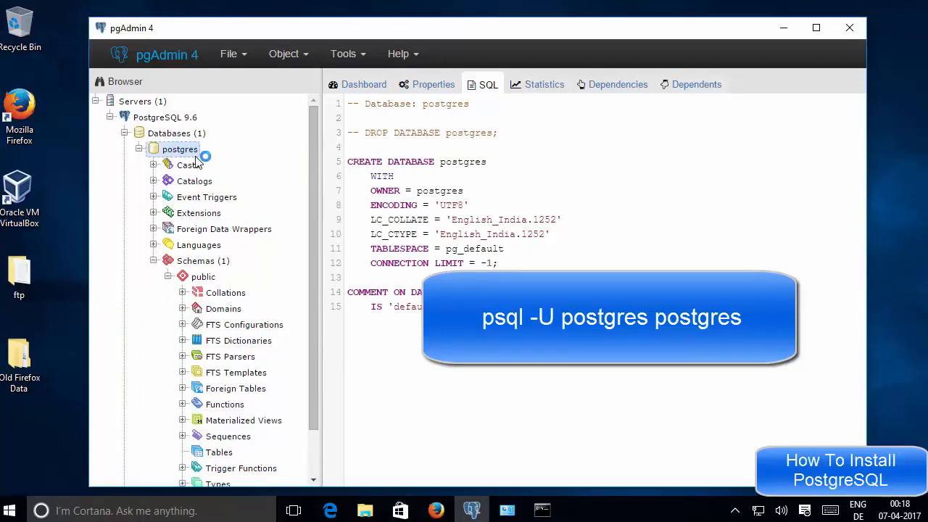
double_click(448, 192)
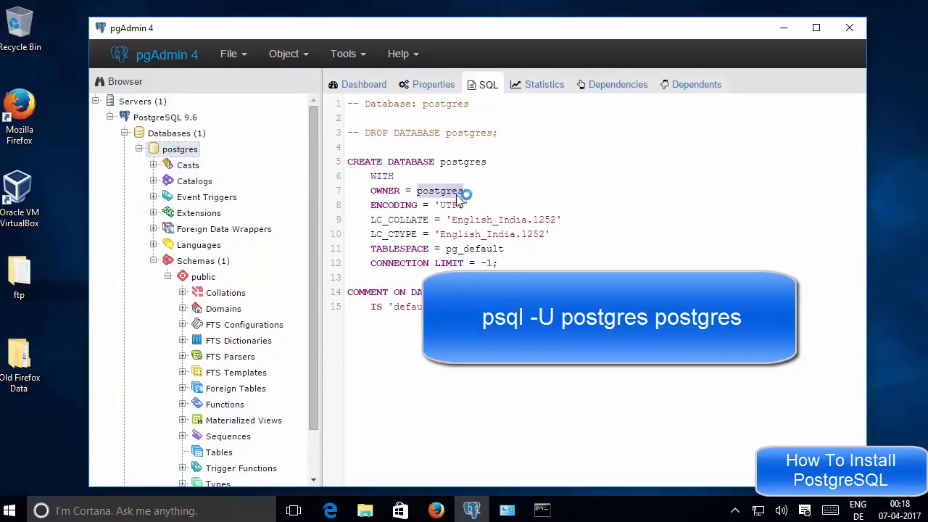
double_click(466, 162)
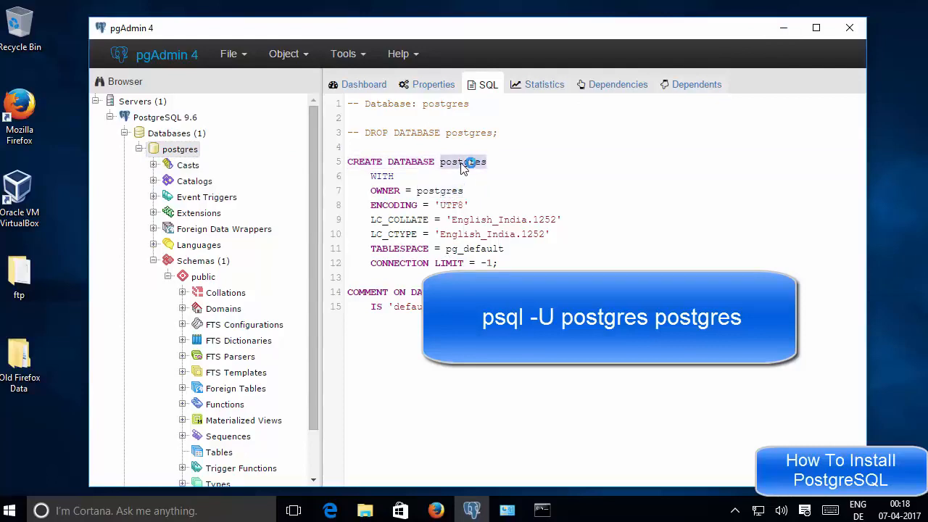
click(783, 29)
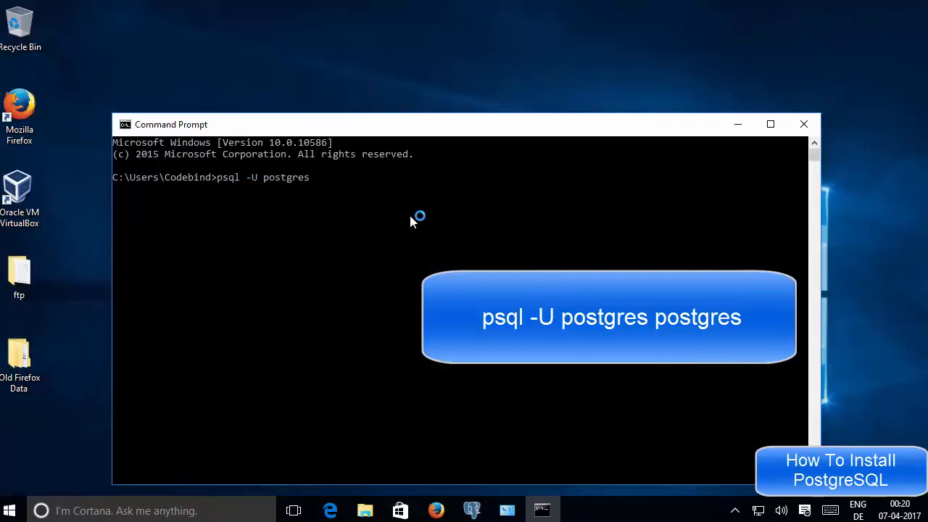
Complete the Command Prompt line with the database name as psql -U postgres postgres and run it.
click(320, 179)
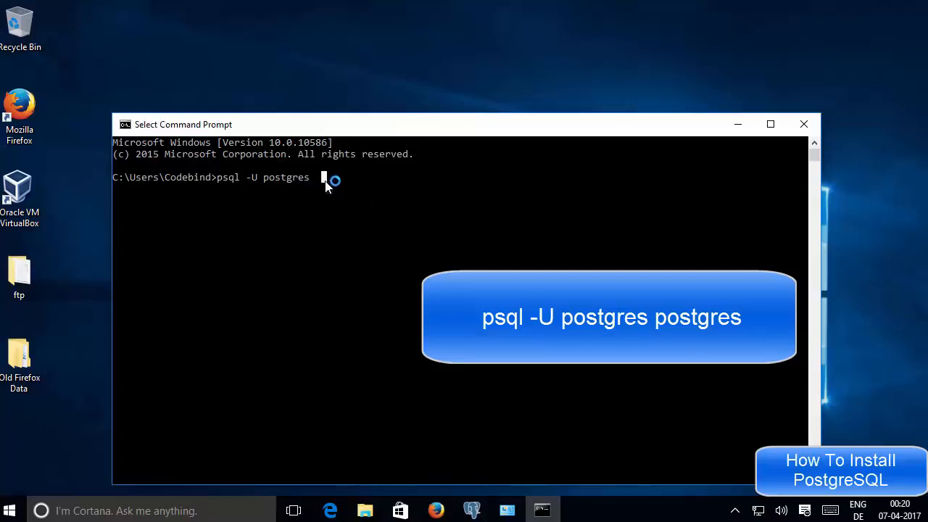
text(postgres)
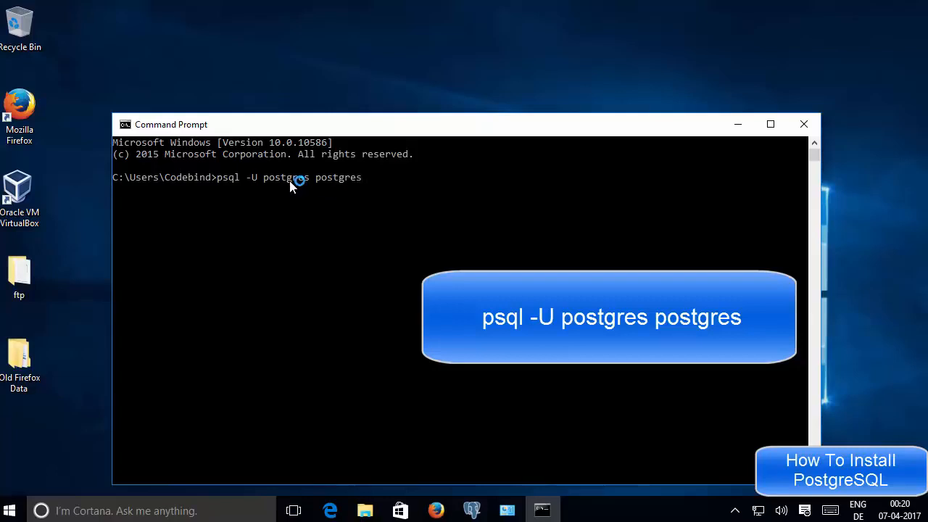
click(409, 189)
key(Return)
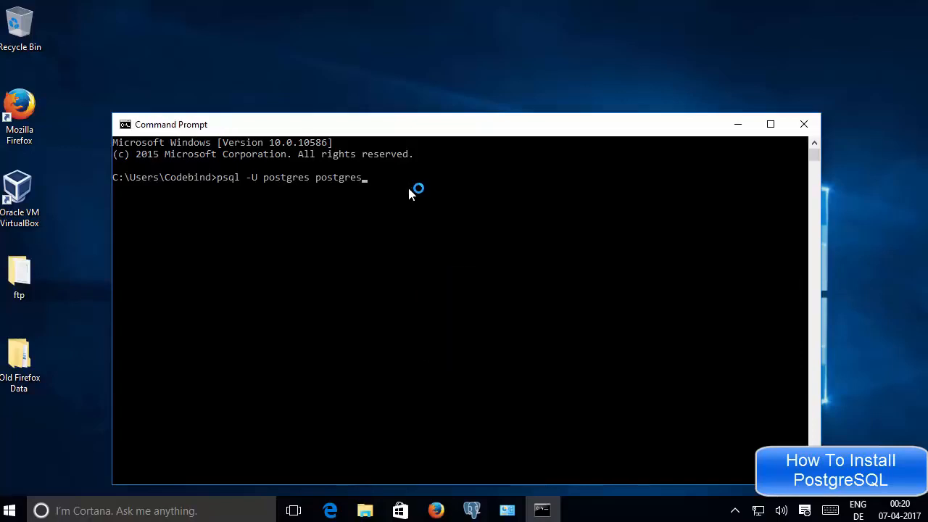
key(Return)
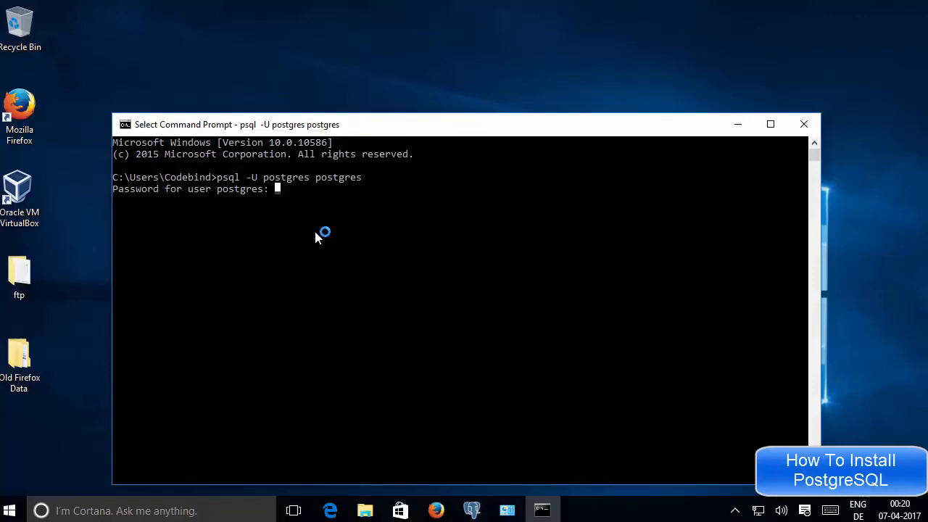
Enter the password for the postgres user to log in to the psql shell.
key(Escape)
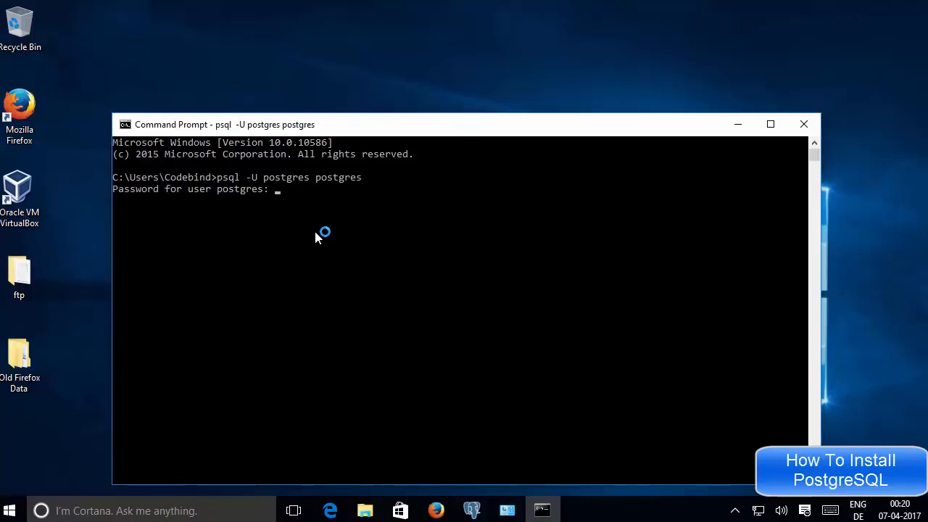
key(Return)
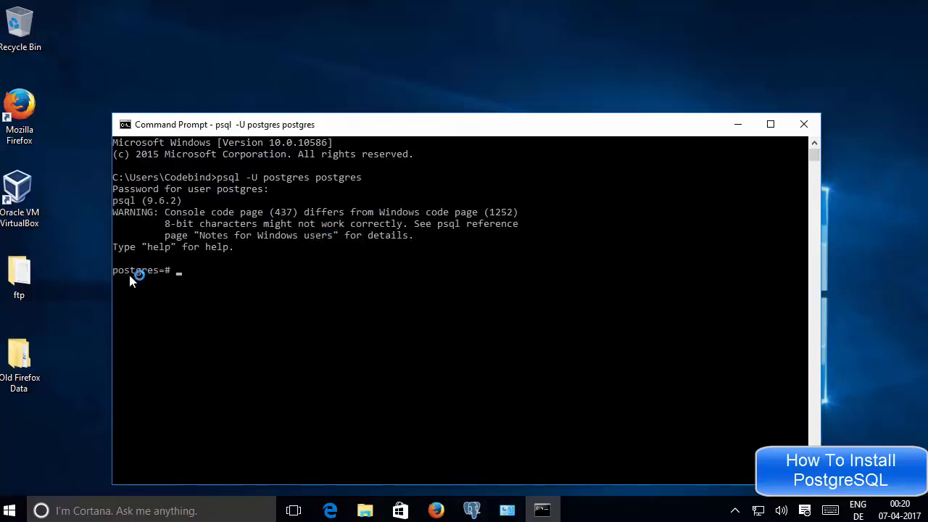
click(222, 277)
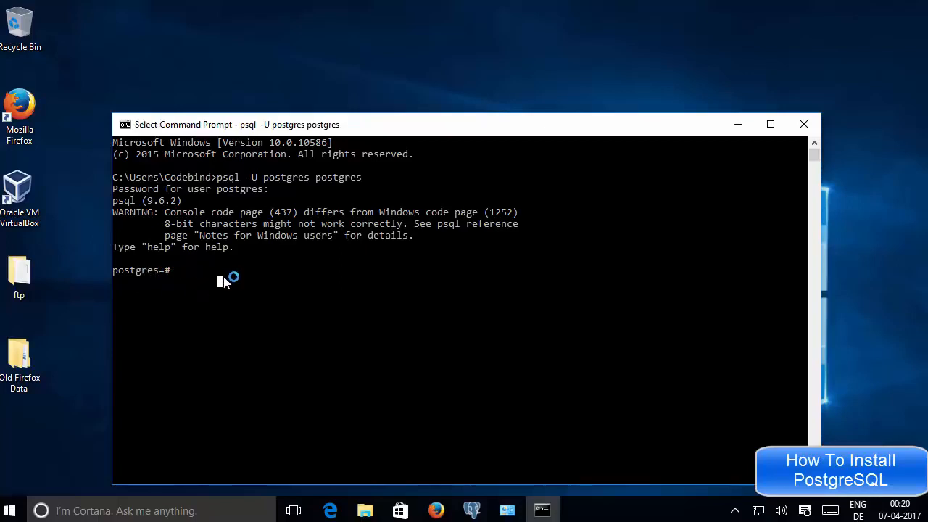
List the tables of the postgres database in the psql shell with the \dt command.
text(\)
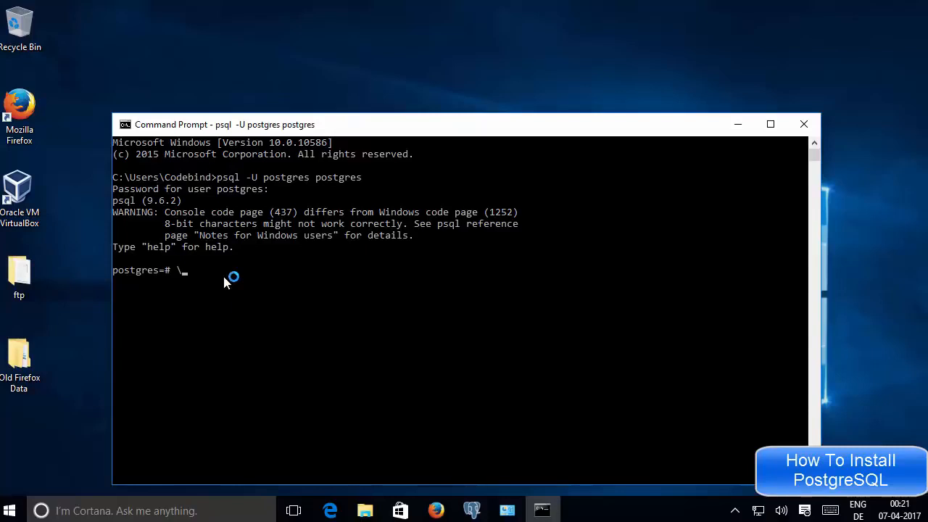
key(BackSpace)
text(/dt)
key(Return)
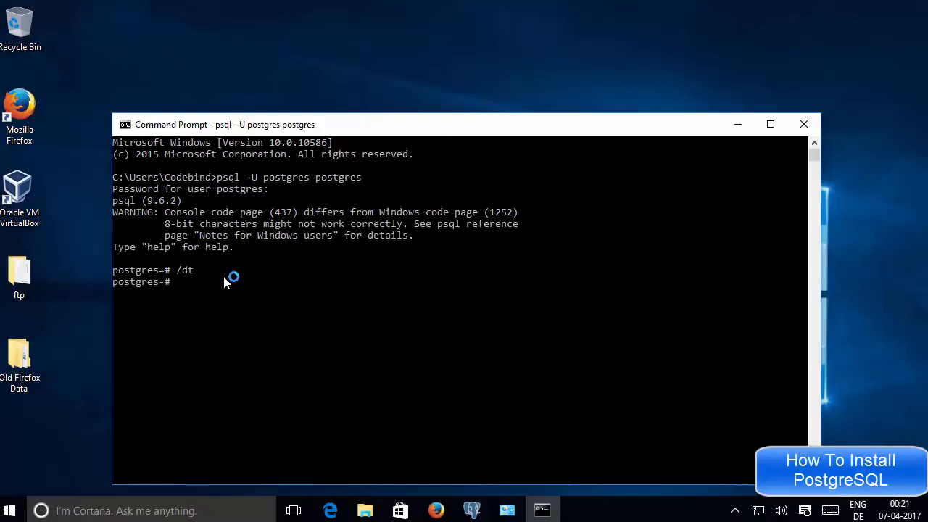
text(\dt)
key(Return)
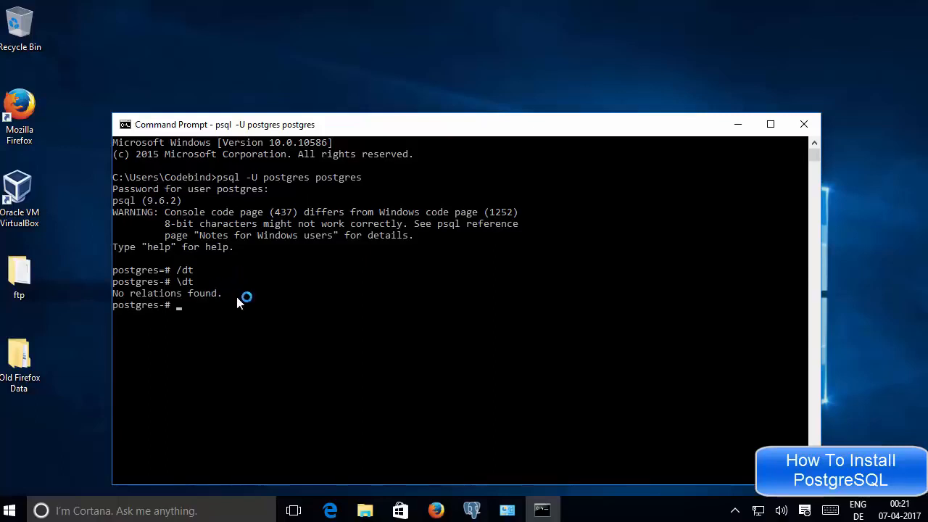
List the database roles with the \du command and examine the postgres role's name and attributes, including Create DB.
text(\du)
key(Return)
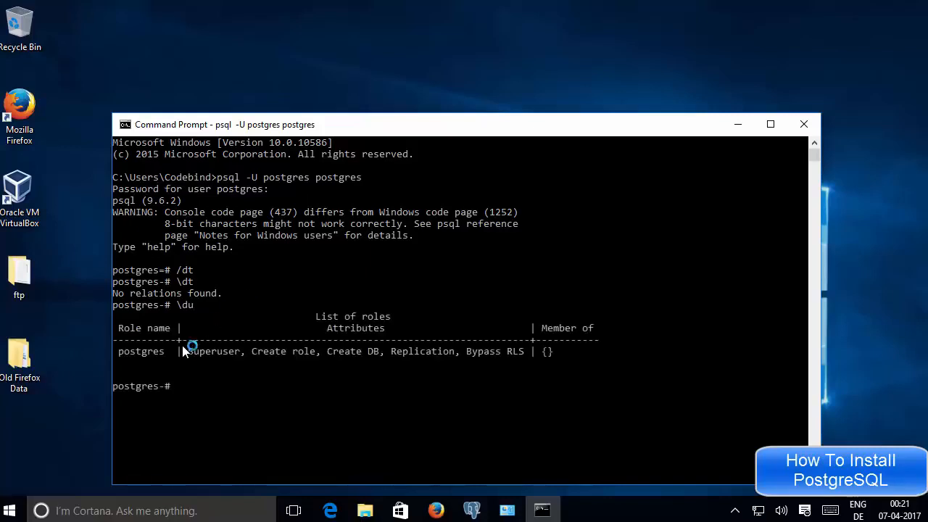
double_click(140, 352)
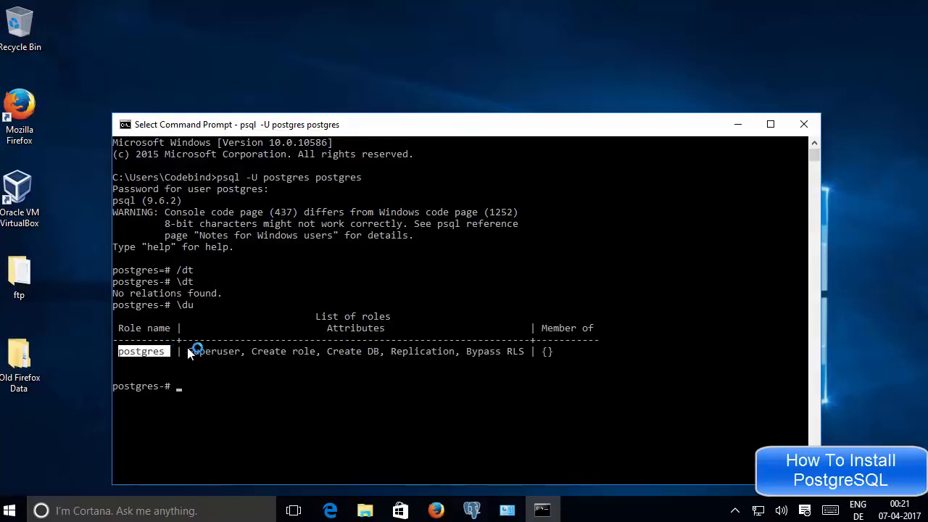
drag(185, 351, 391, 352)
click(252, 349)
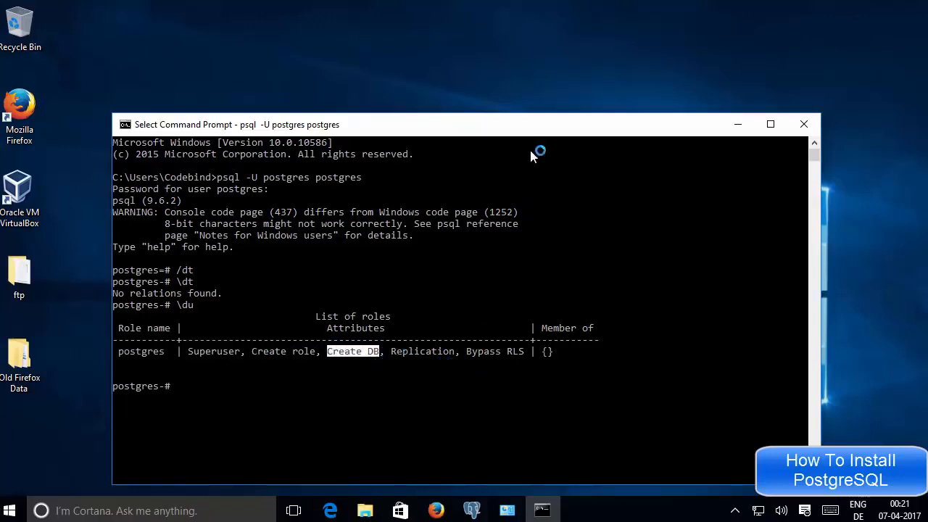
drag(537, 124, 527, 89)
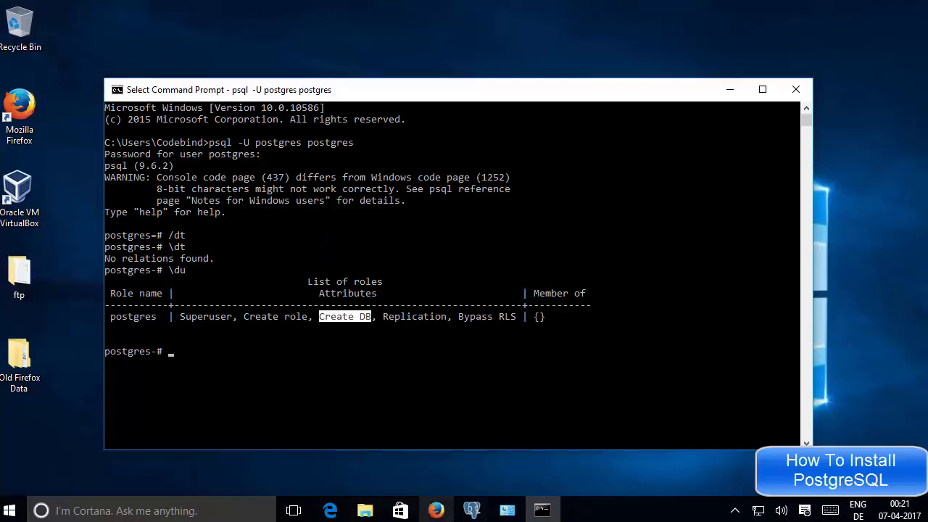
click(671, 353)
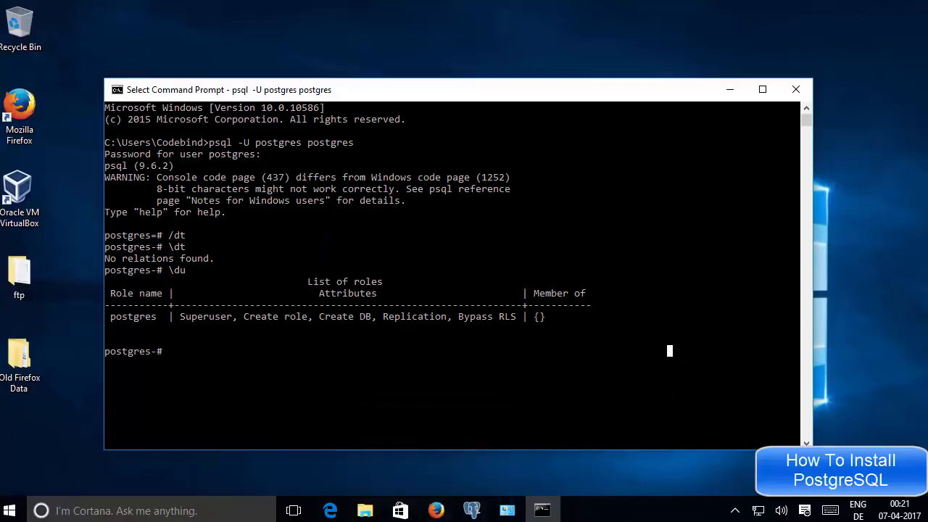